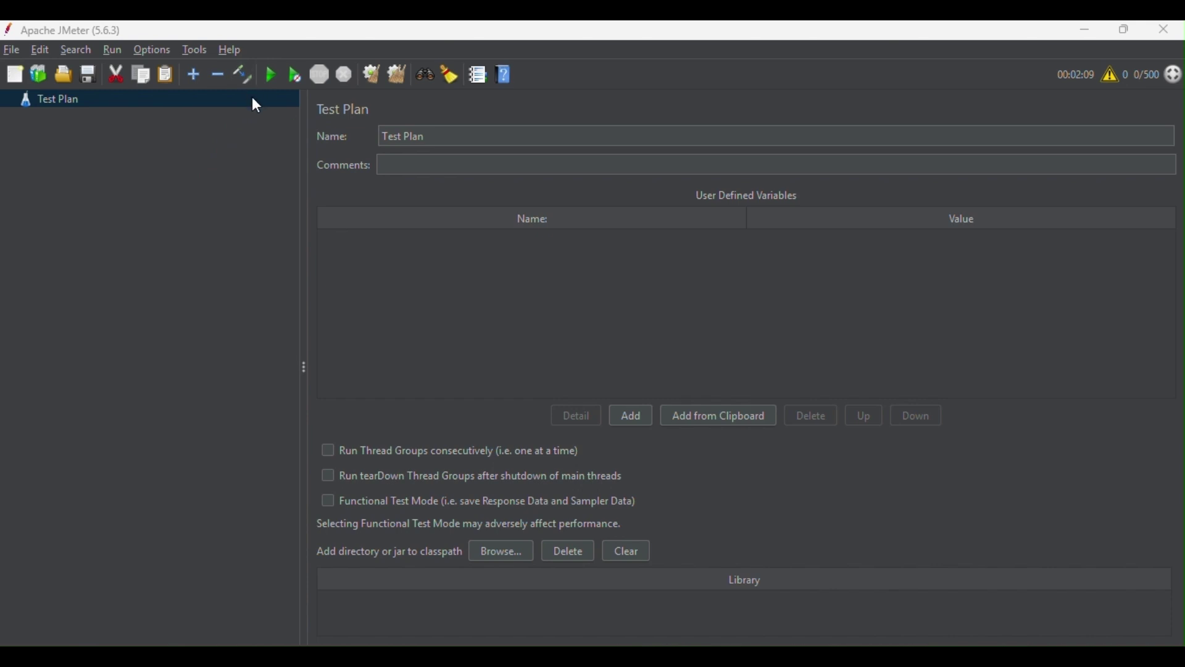
Add a Thread Group to the Test Plan
left_click(10, 52)
left_click(33, 67)
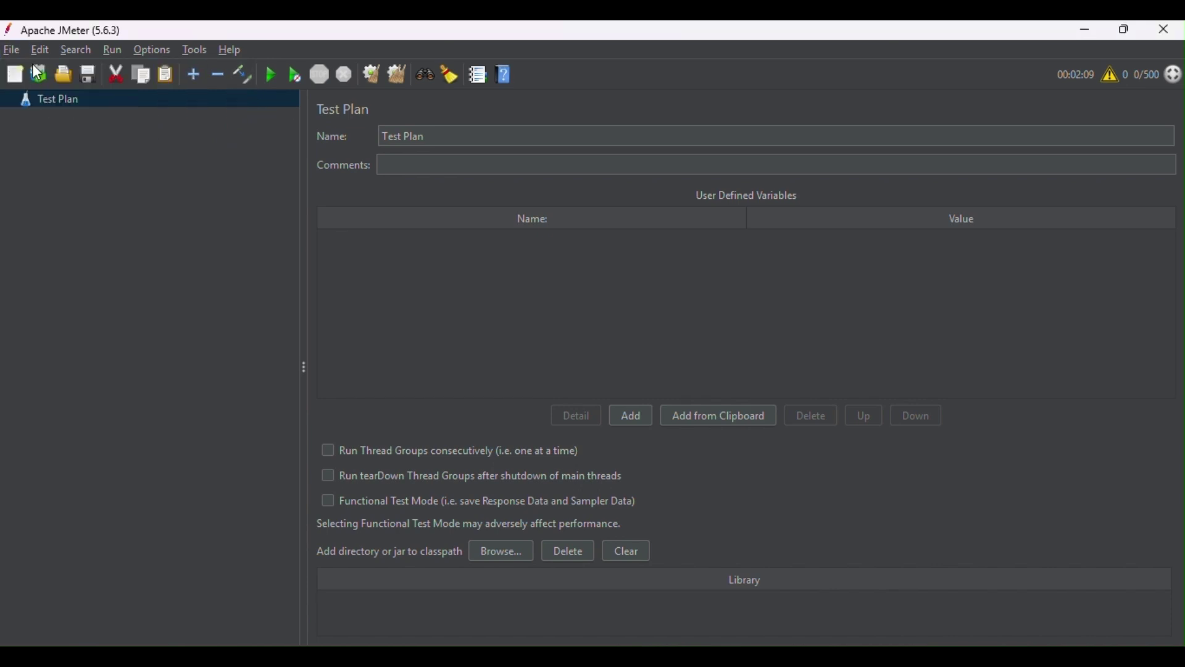
right_click(156, 98)
mouse_move(253, 106)
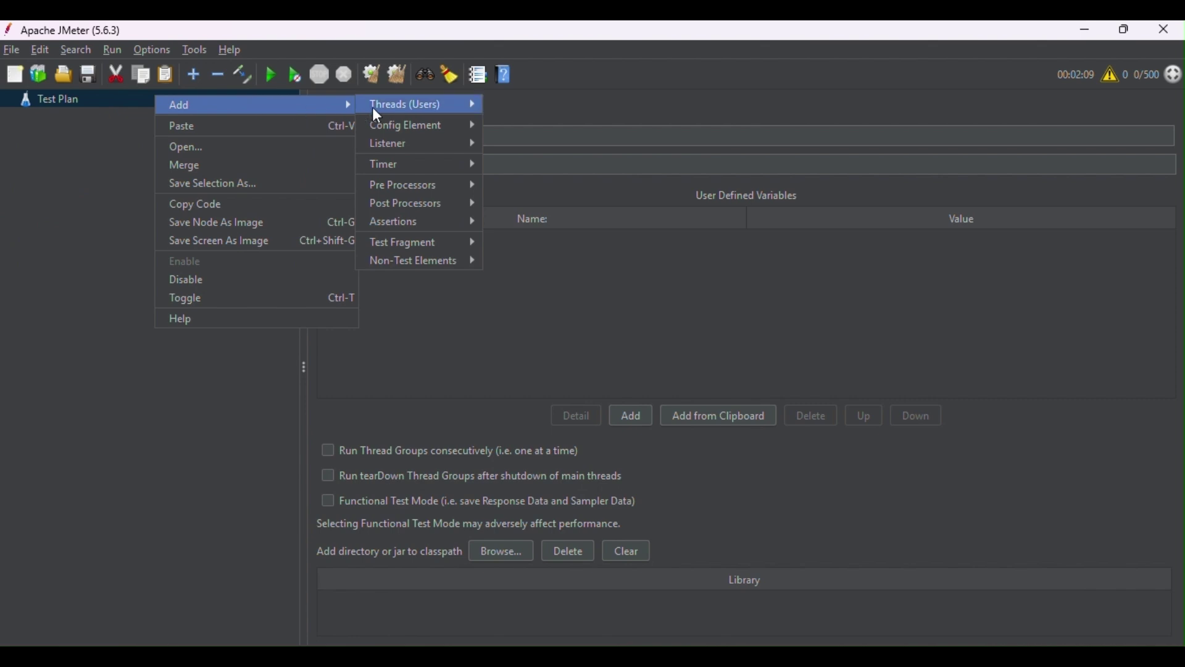
mouse_move(442, 106)
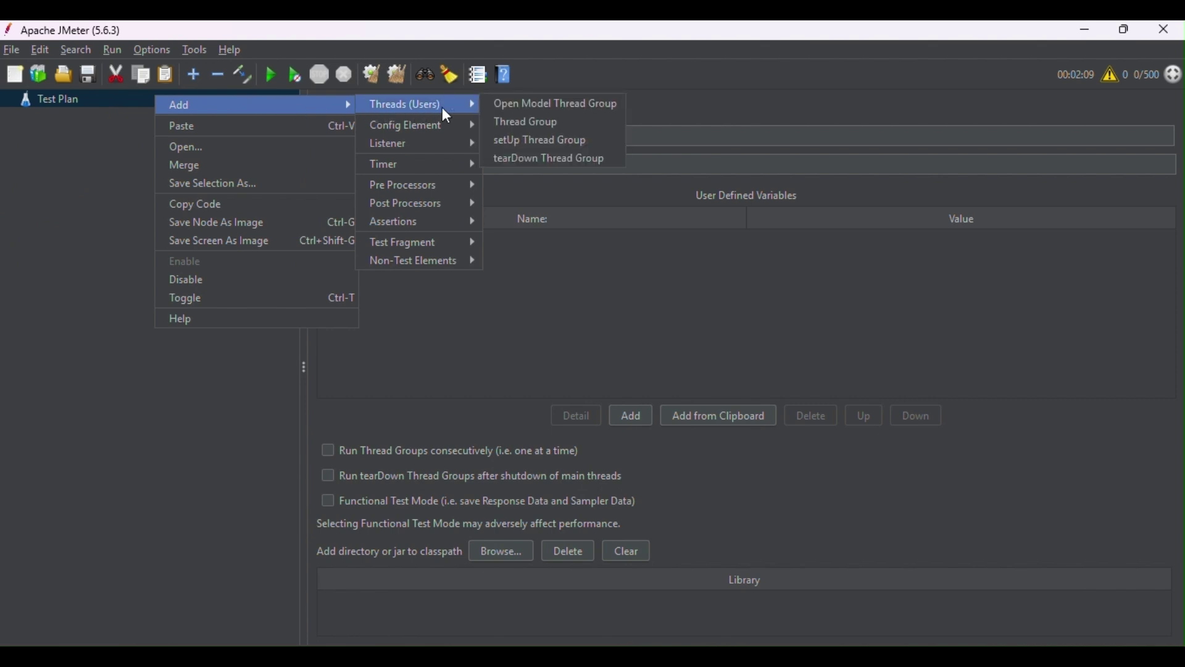
left_click(522, 123)
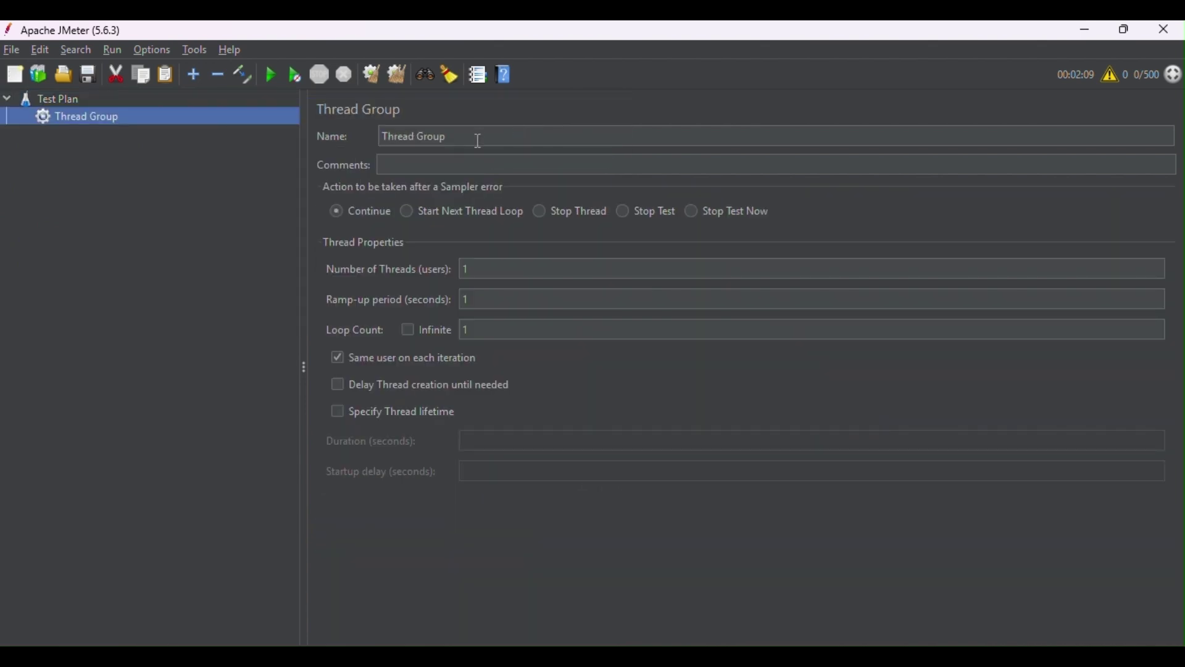
Set the Thread Group's number of threads to 500 and its loop count to 2
left_click(524, 267)
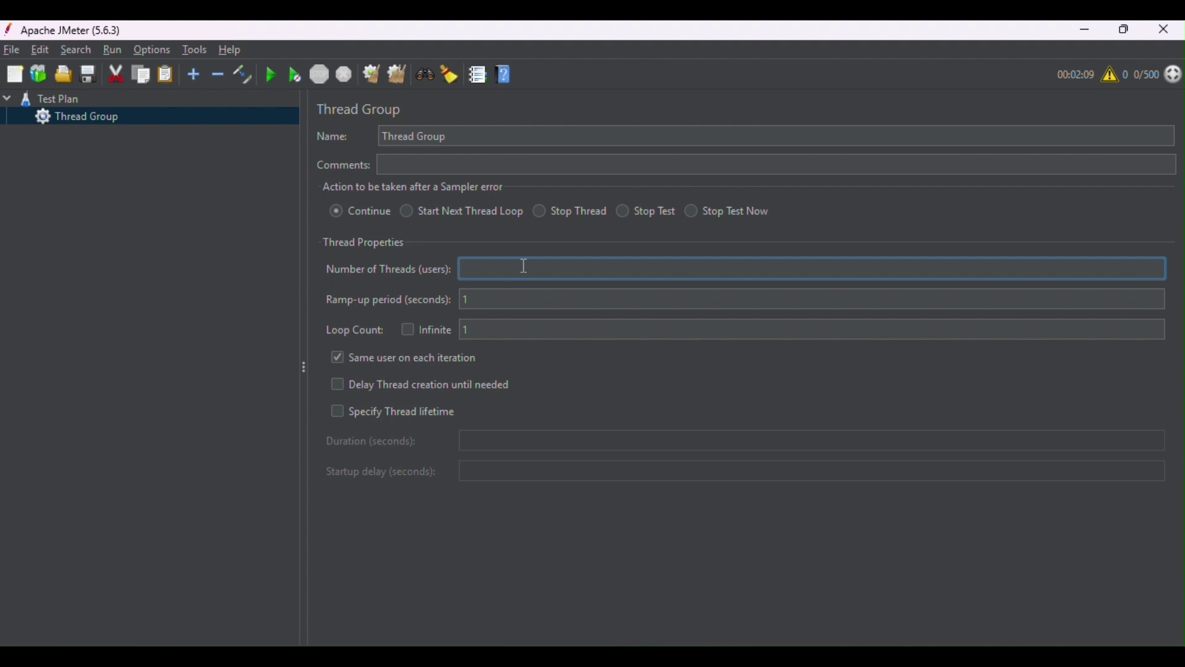
type("500")
left_click(475, 327)
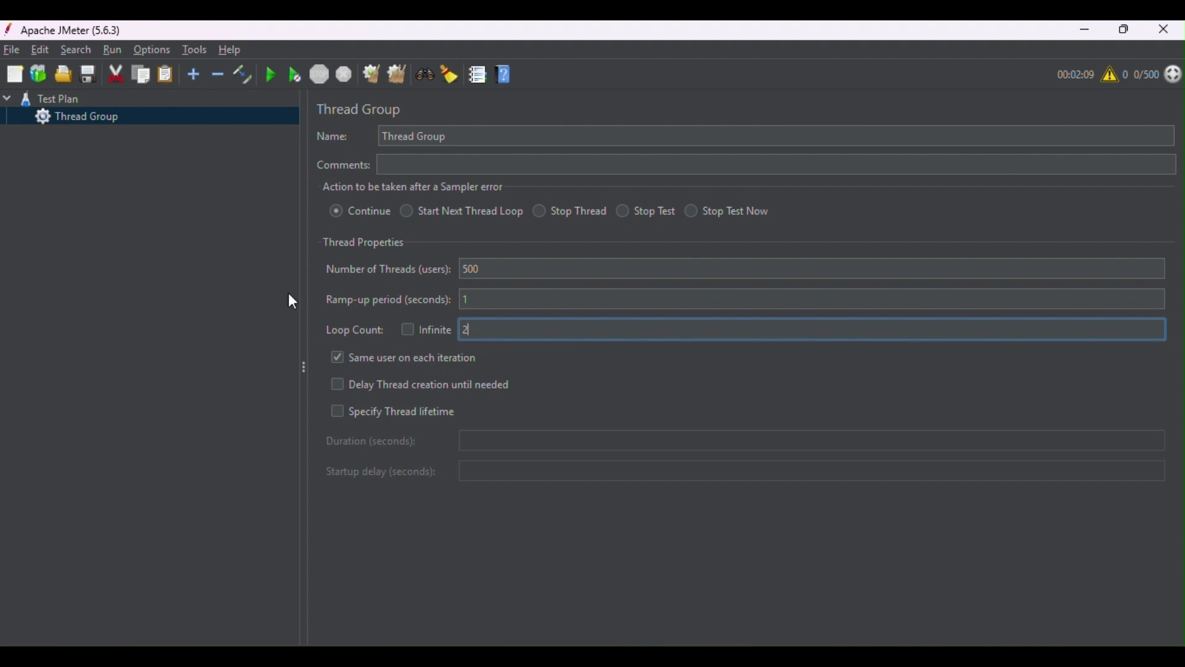
Add an HTTP Request sampler under the Thread Group
right_click(241, 128)
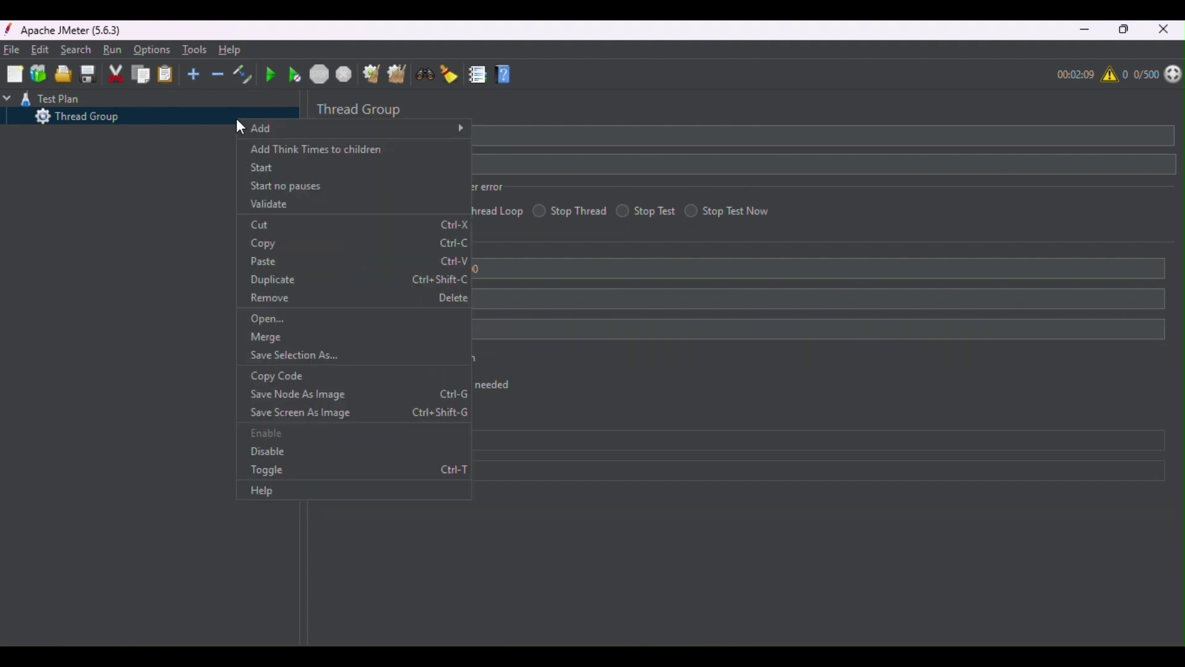
mouse_move(385, 128)
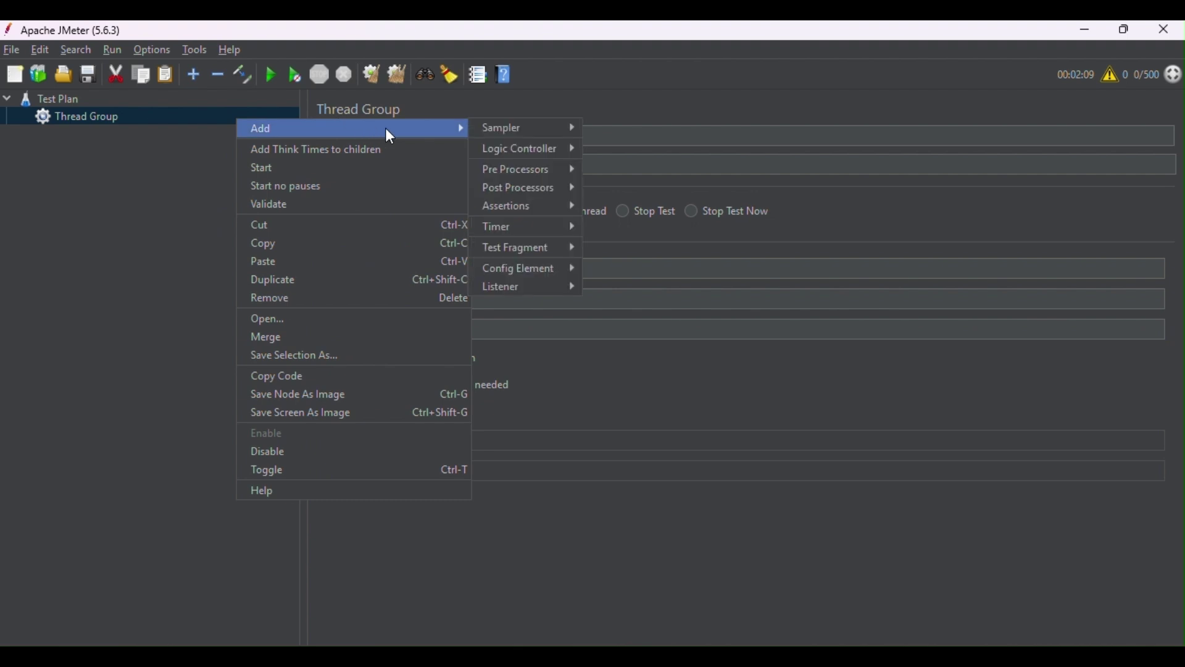
mouse_move(572, 289)
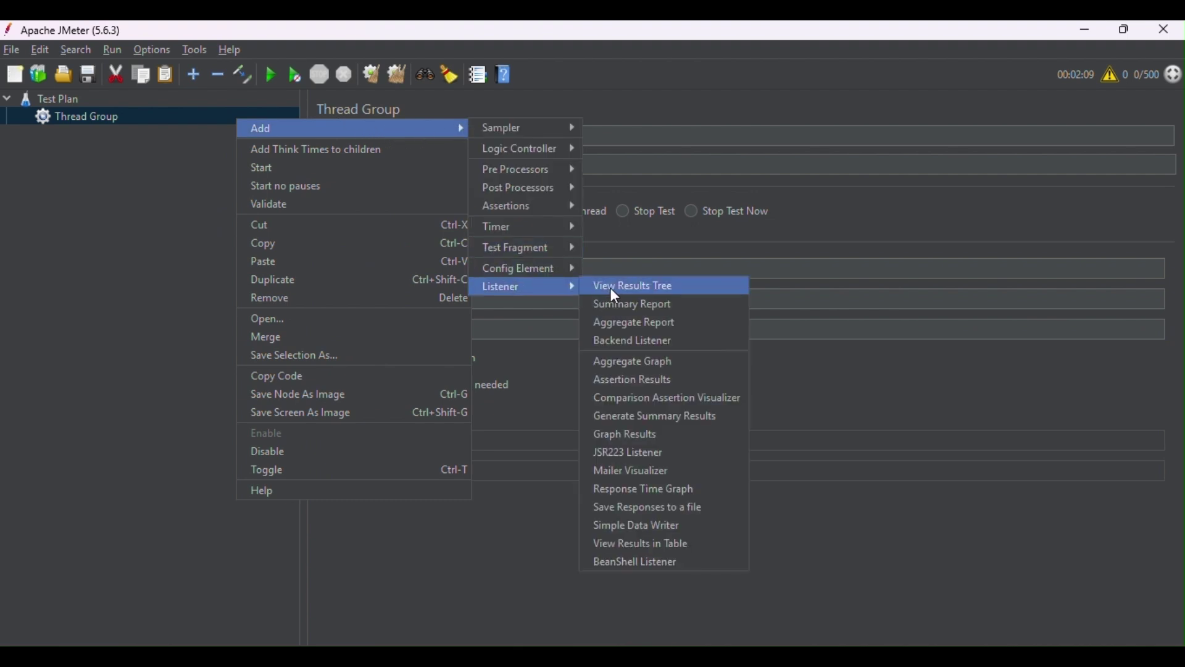
mouse_move(531, 130)
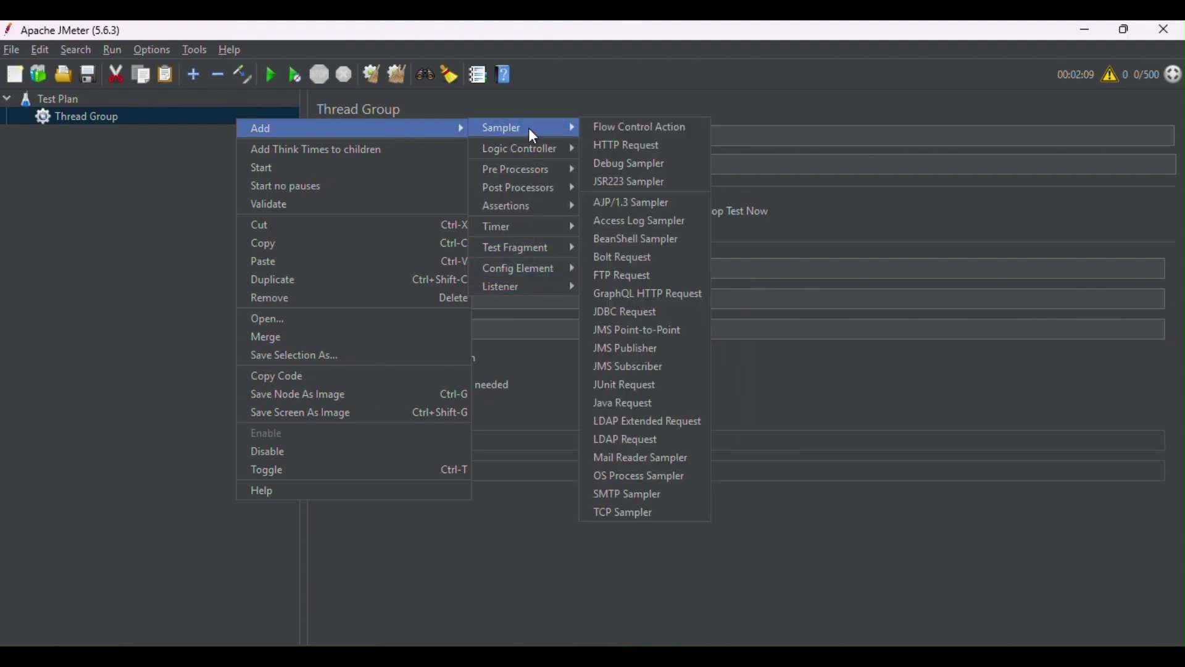
left_click(647, 146)
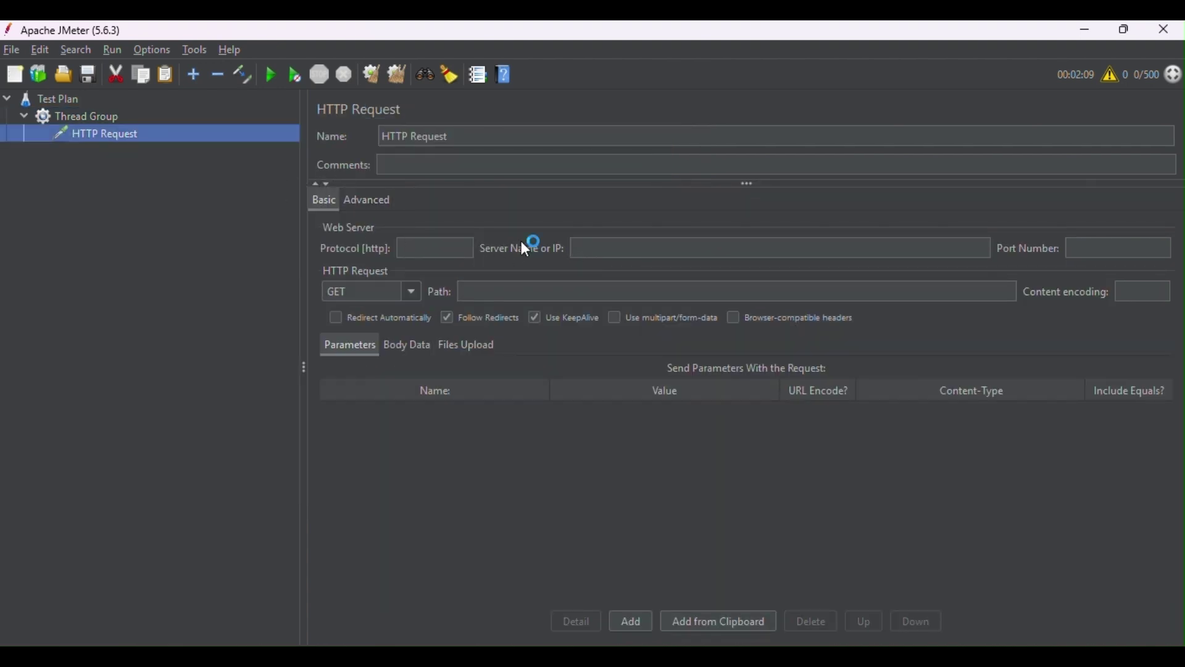
Set the HTTP Request's protocol to https and its server name to bminfotrade.com
left_click(451, 244)
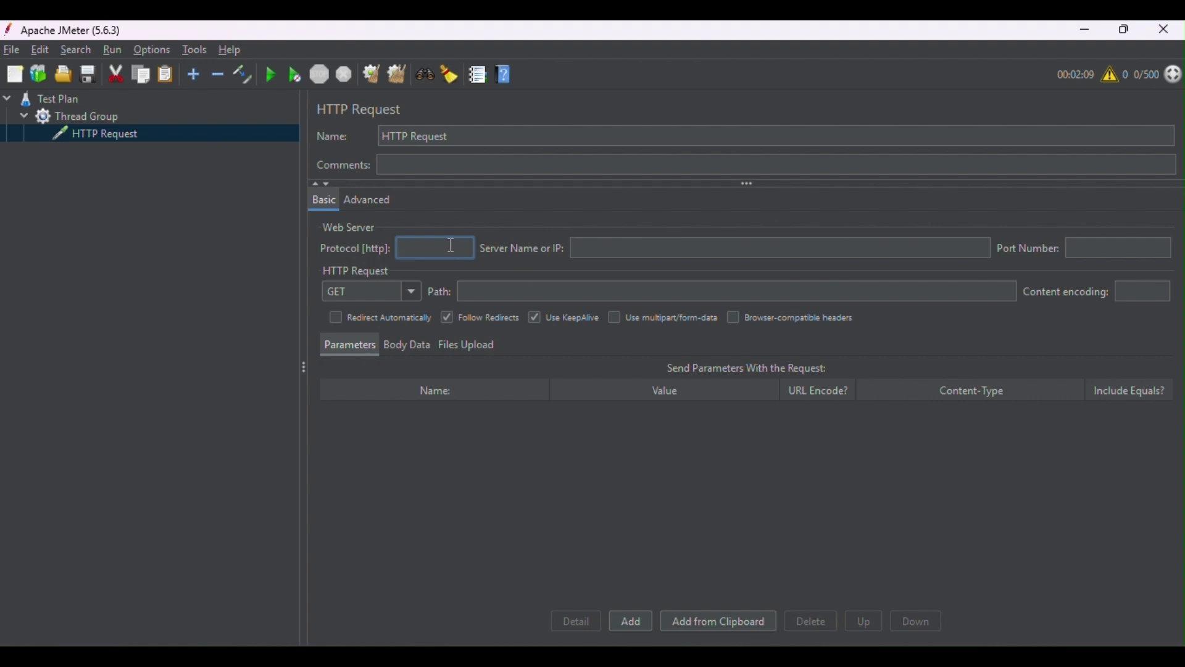
type("hht")
key("BackSpace")
key("BackSpace")
type("ttps")
left_click(610, 244)
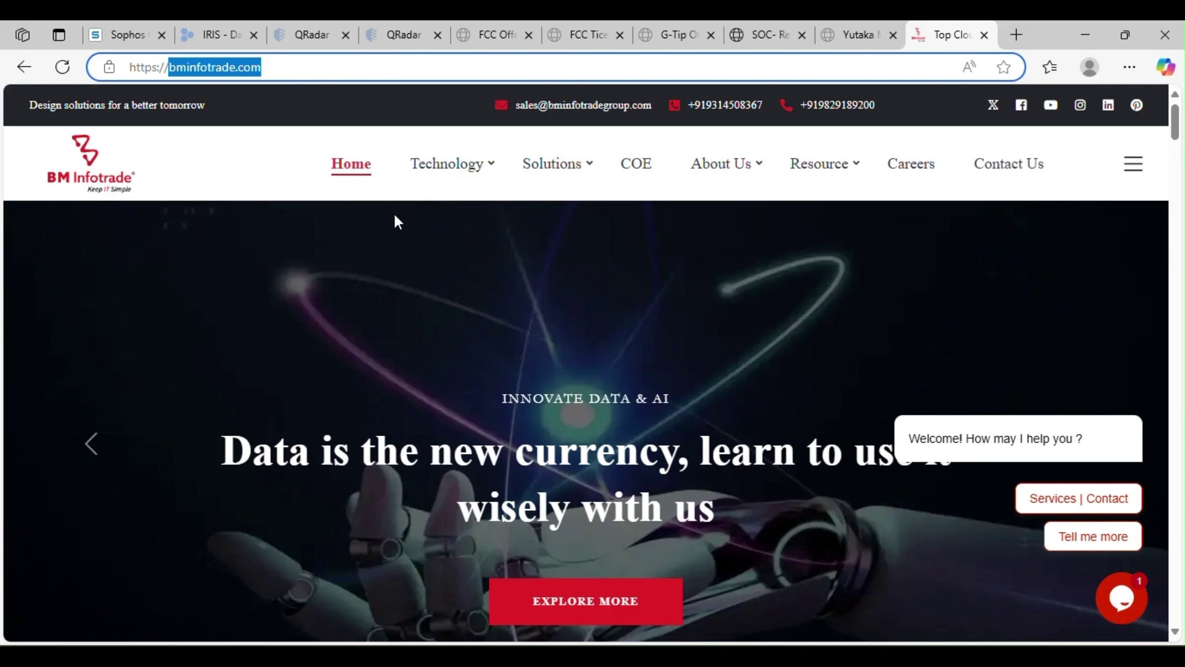
type("bminfotrade.com")
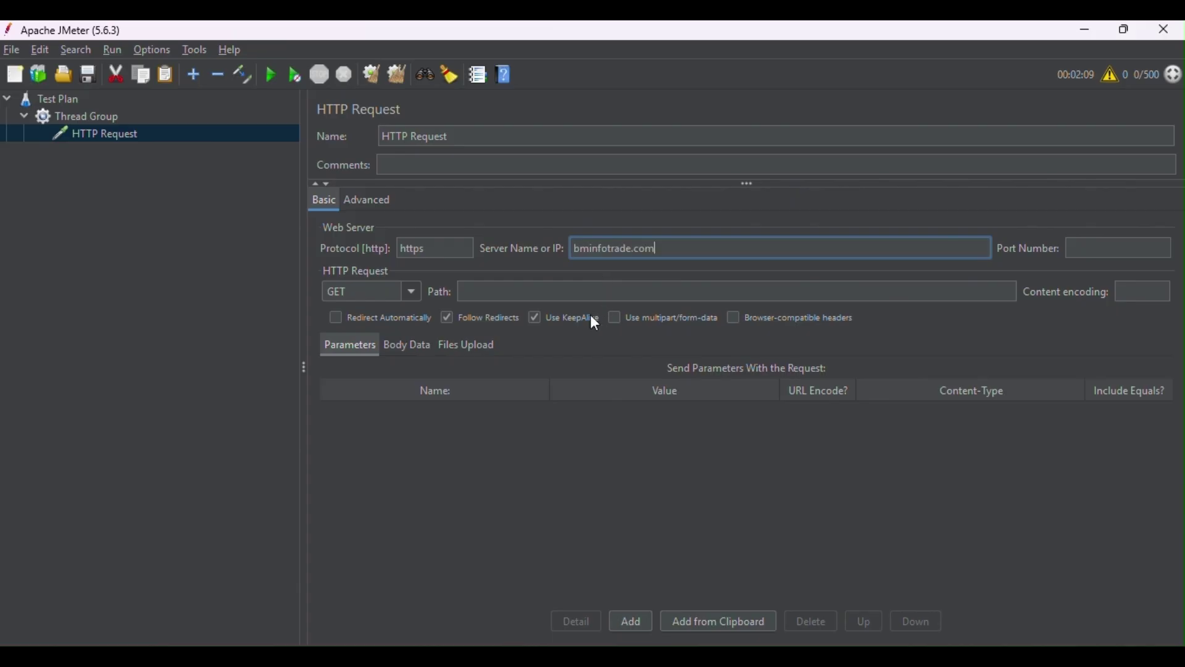
left_click(562, 288)
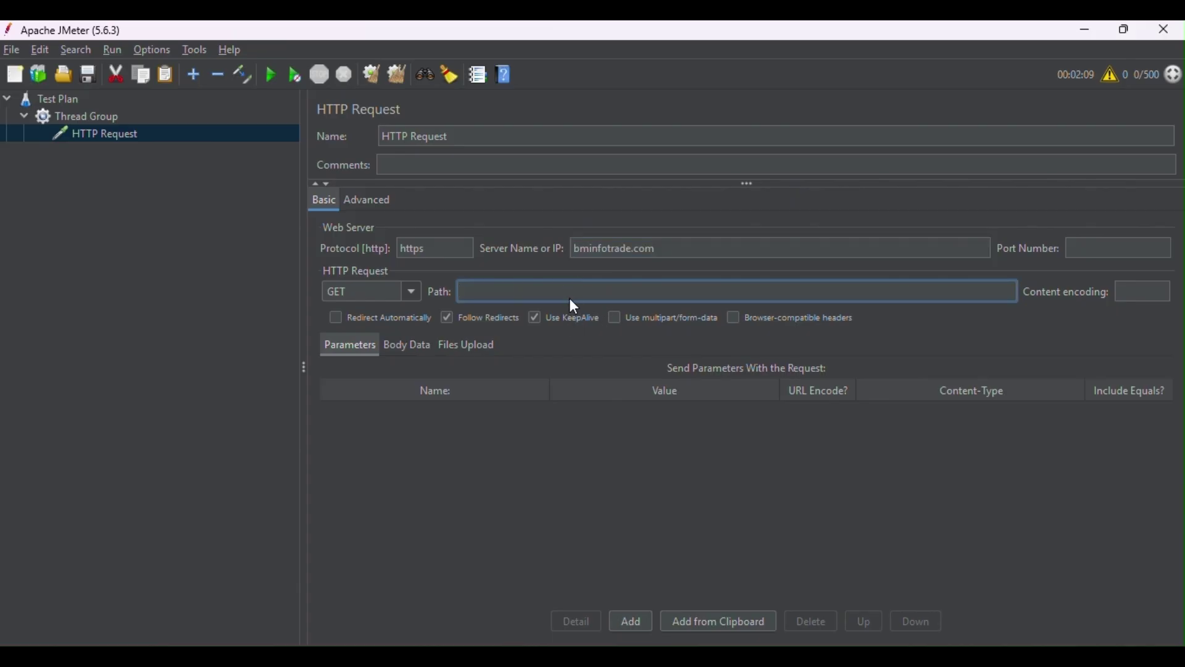
type("bminfotrade.com")
key("Home")
type("https://")
left_click(1144, 246)
type("443")
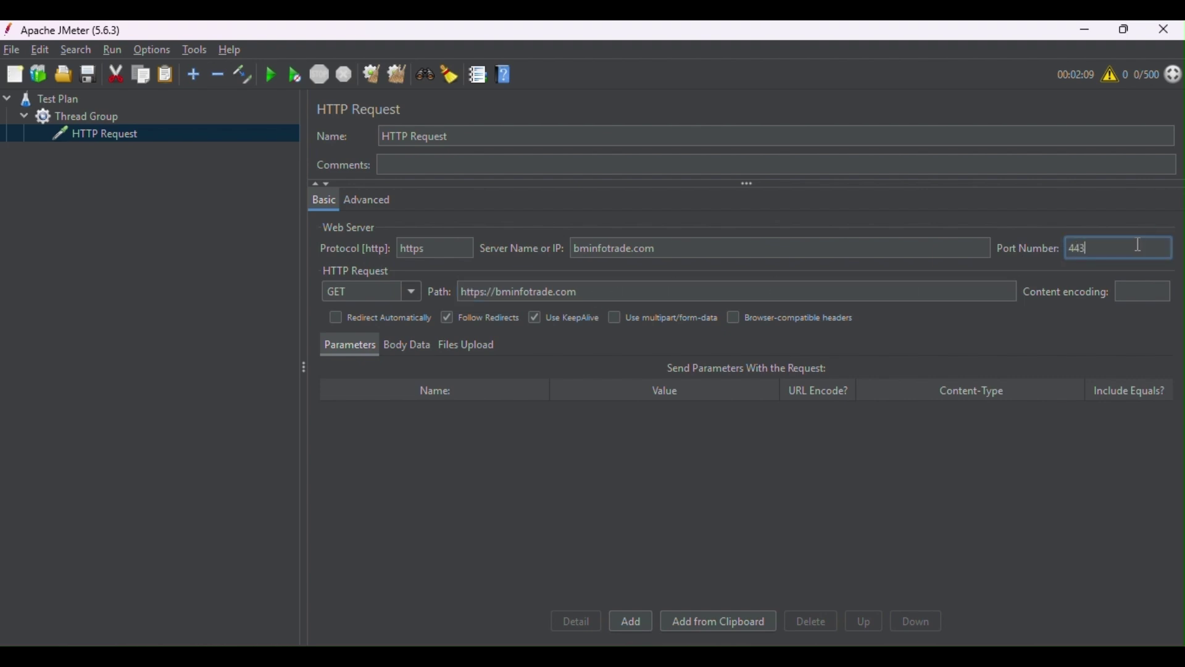
left_click(418, 304)
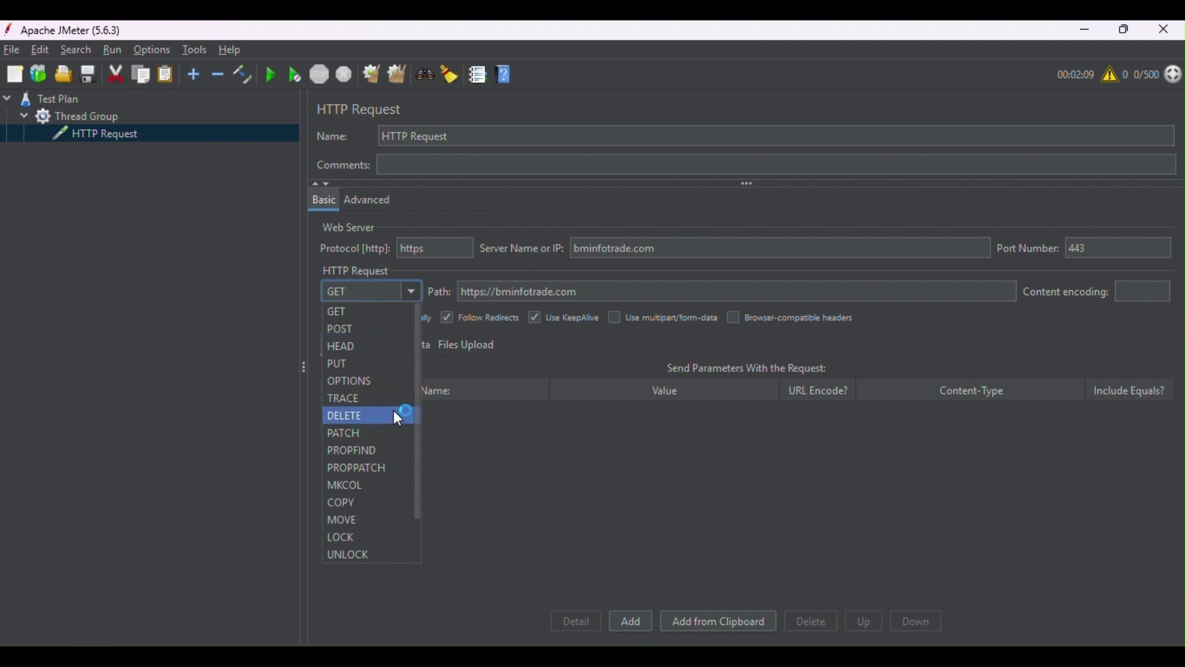
scroll(395, 417, "down", 1)
scroll(378, 367, "up", 1)
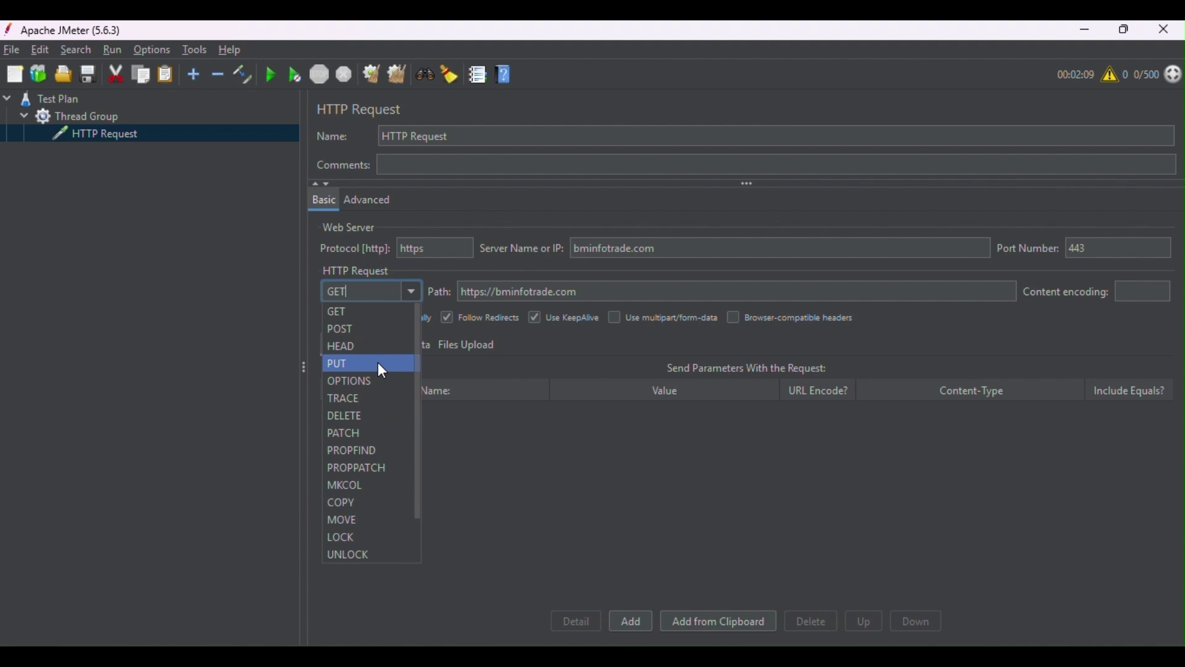
left_click(419, 299)
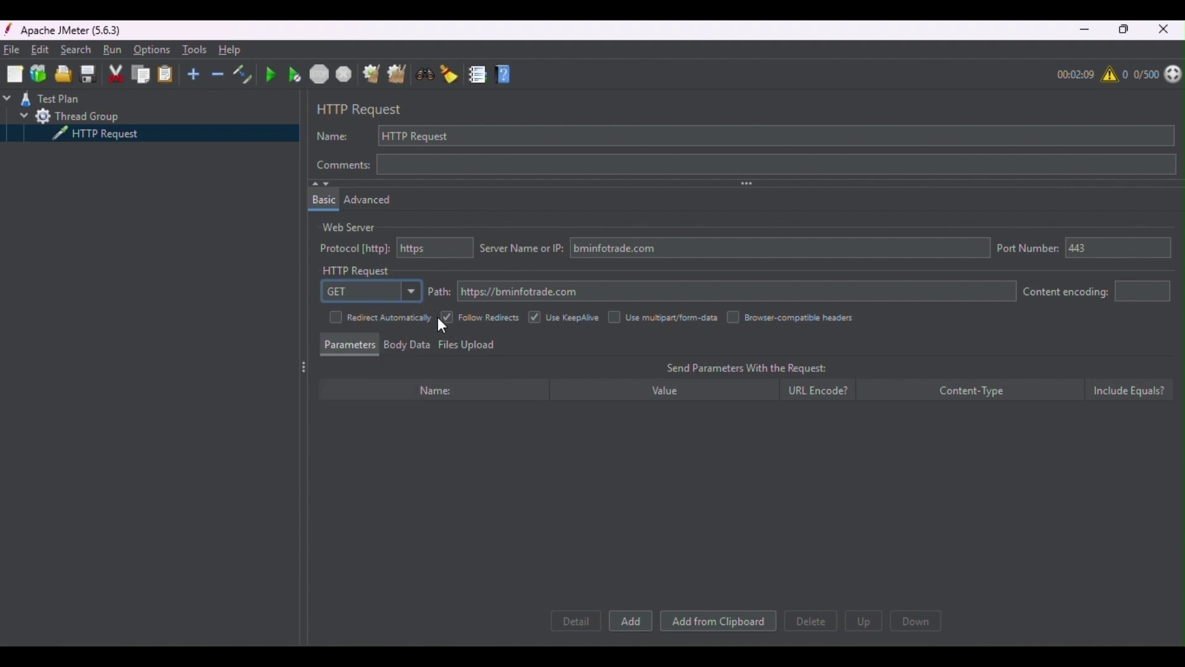
Add a View Results Tree listener under the HTTP Request
right_click(180, 135)
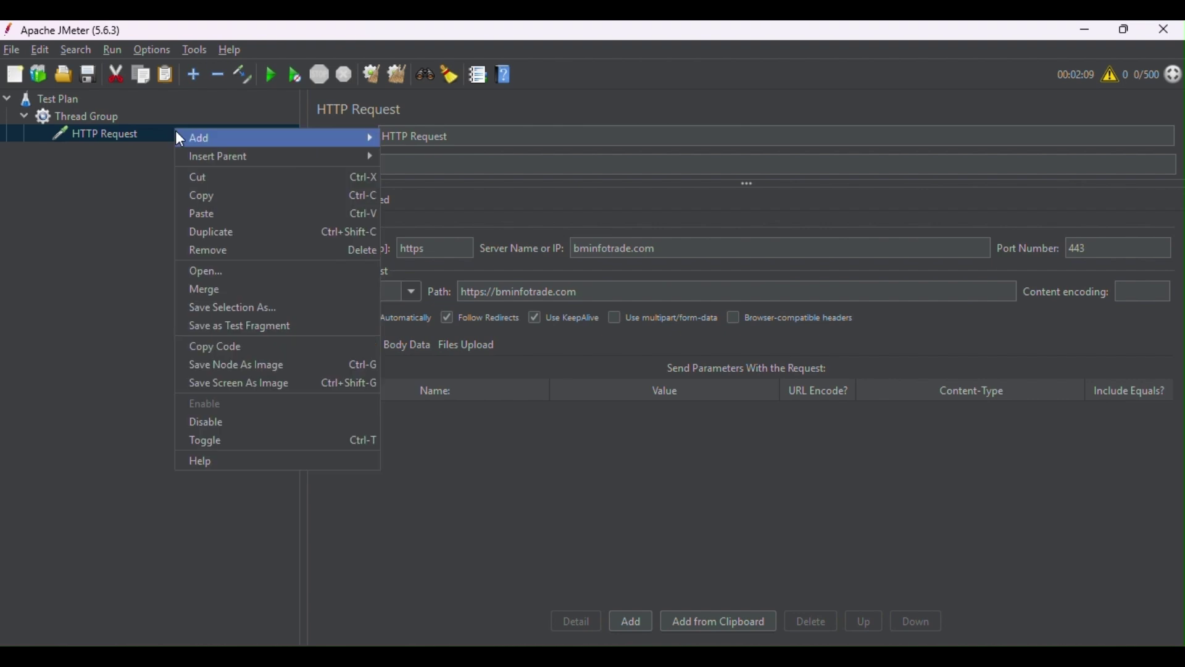
mouse_move(361, 138)
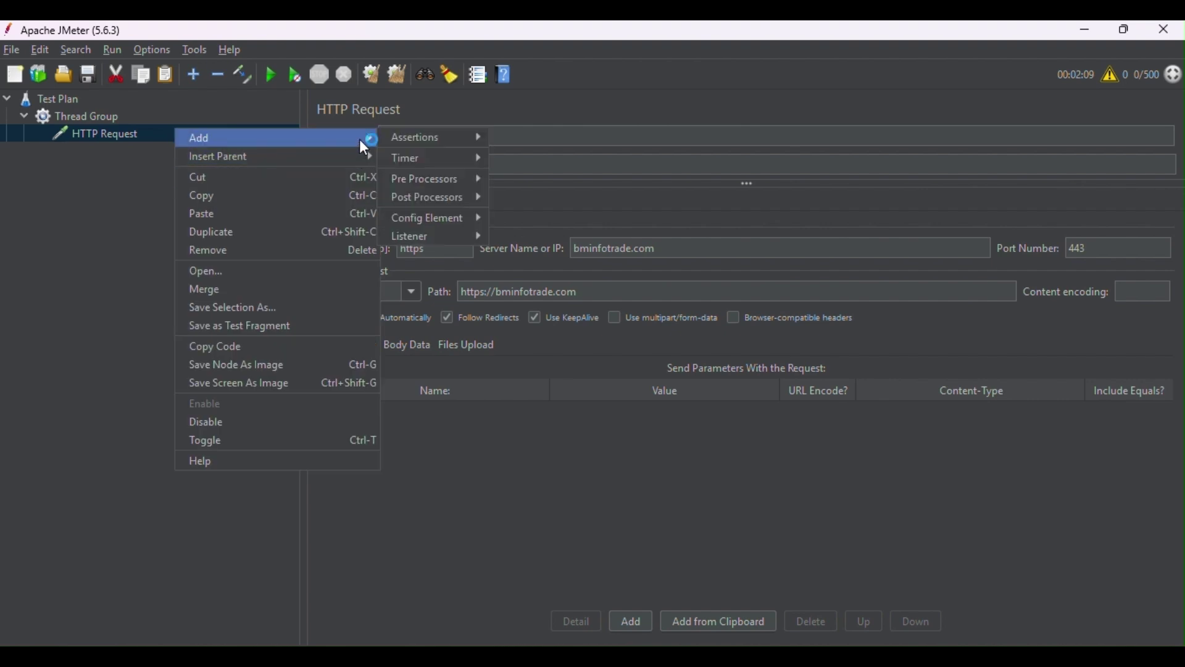
mouse_move(451, 235)
left_click(493, 237)
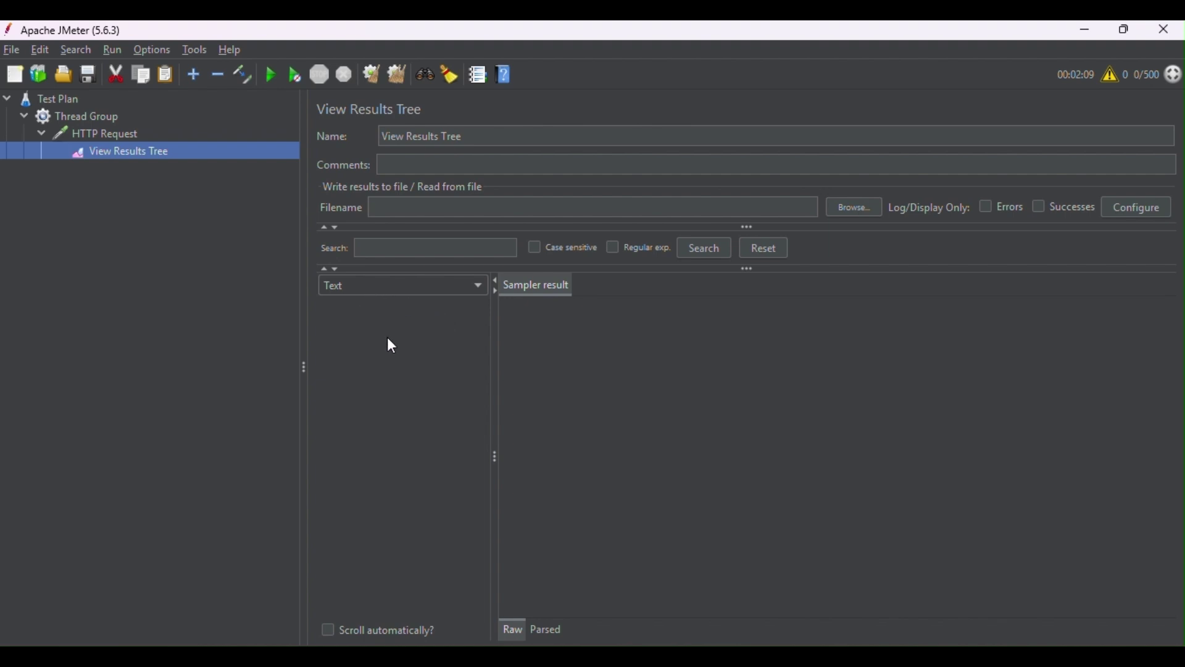
Add a Summary Report listener under the HTTP Request
right_click(182, 153)
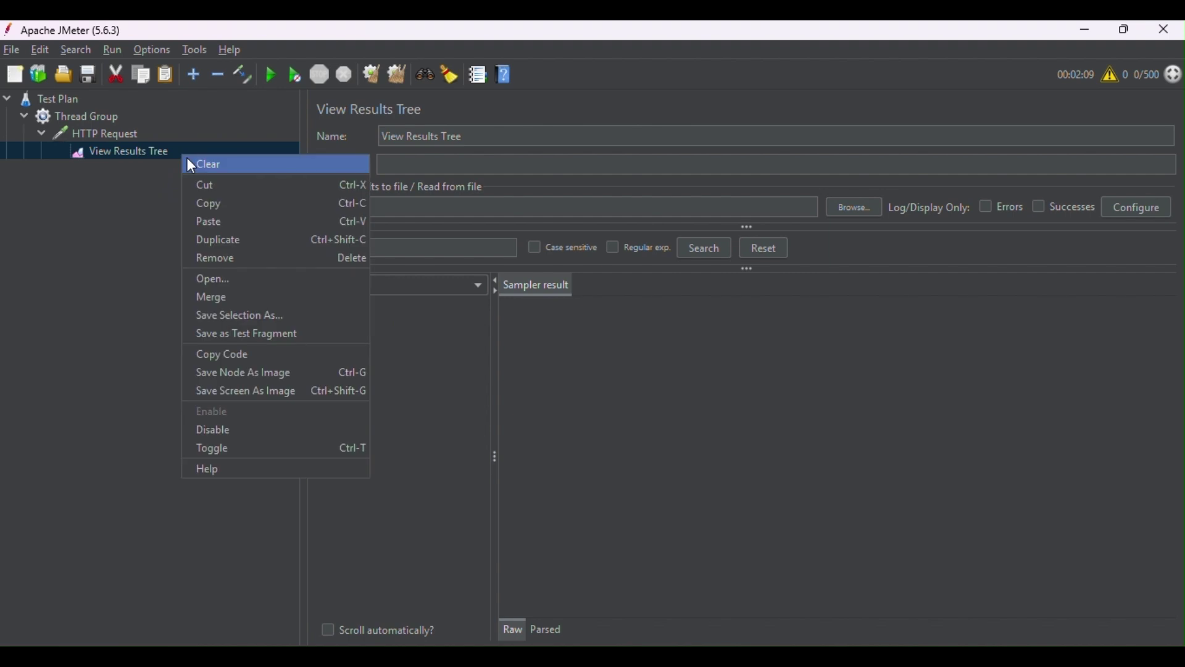
left_click(166, 150)
right_click(166, 134)
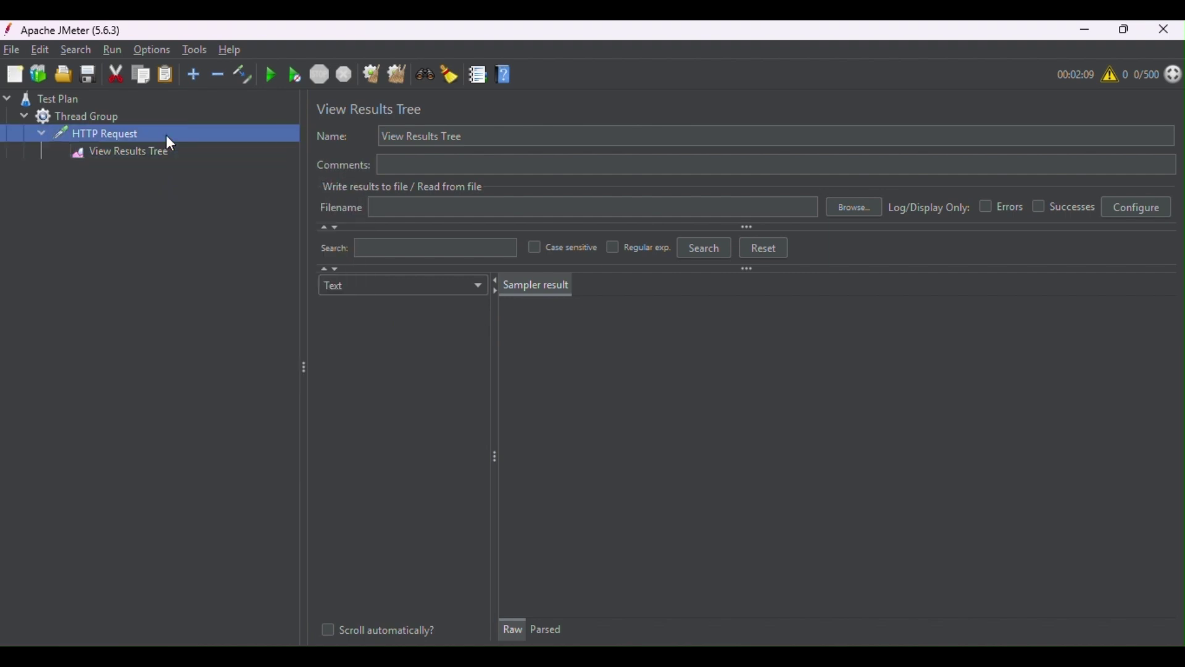
mouse_move(239, 145)
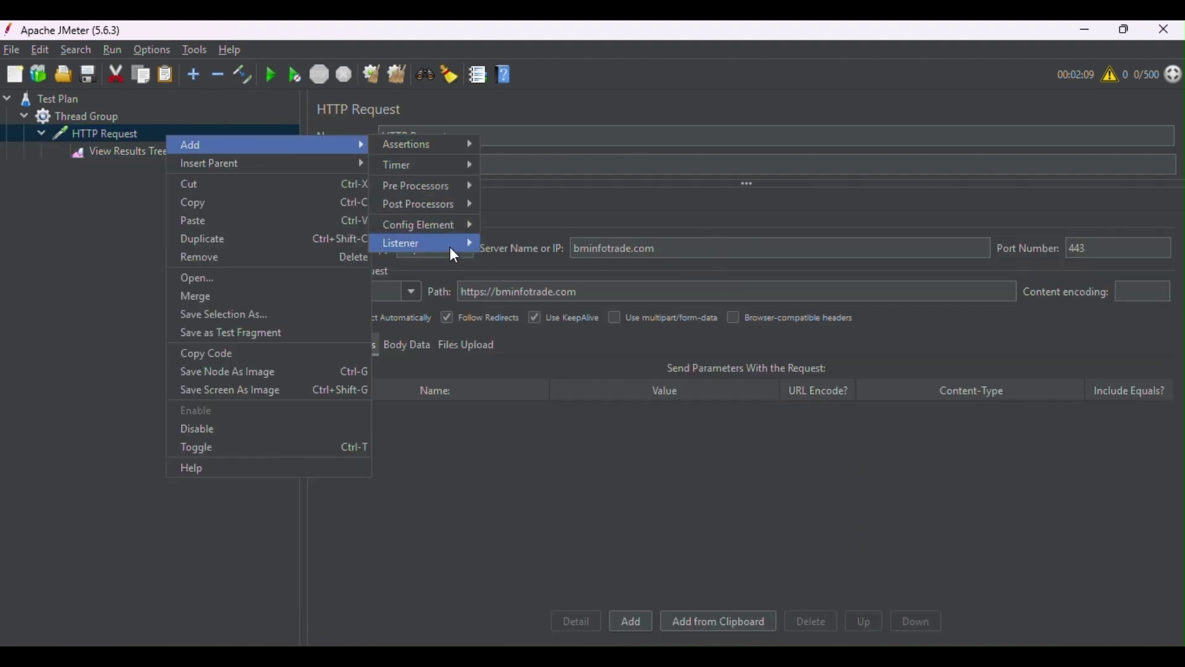
mouse_move(457, 243)
left_click(522, 260)
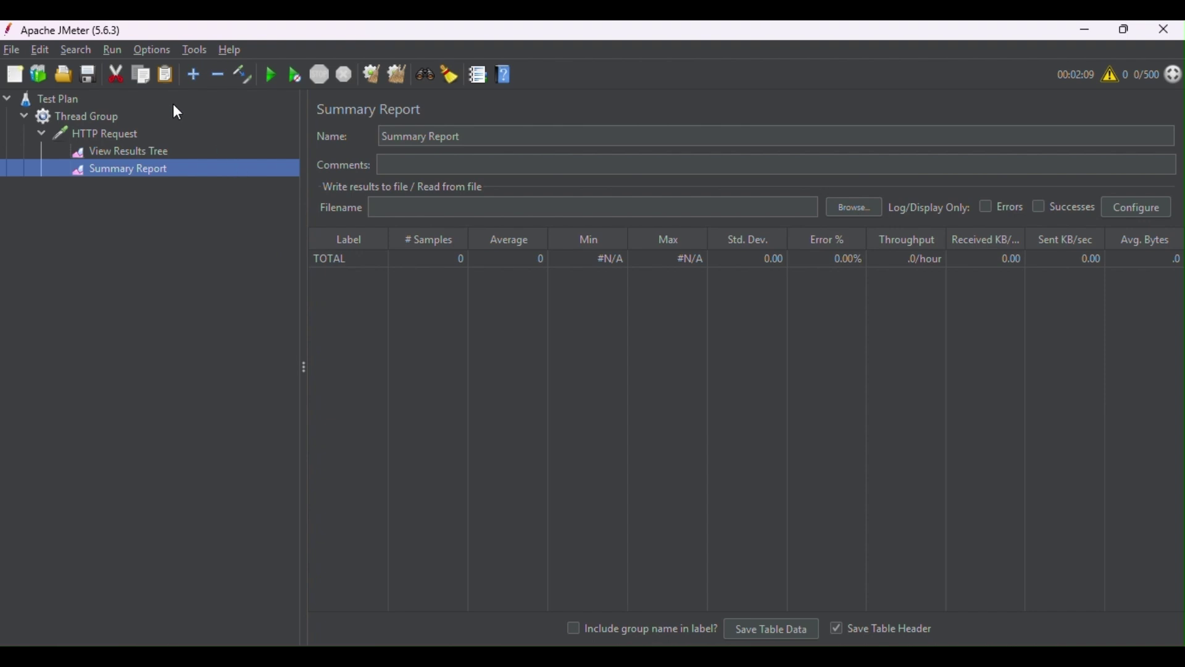
Run the test, saving the plan first as HTTP Request.jmx in the bin folder and overwriting the existing file
left_click(168, 130)
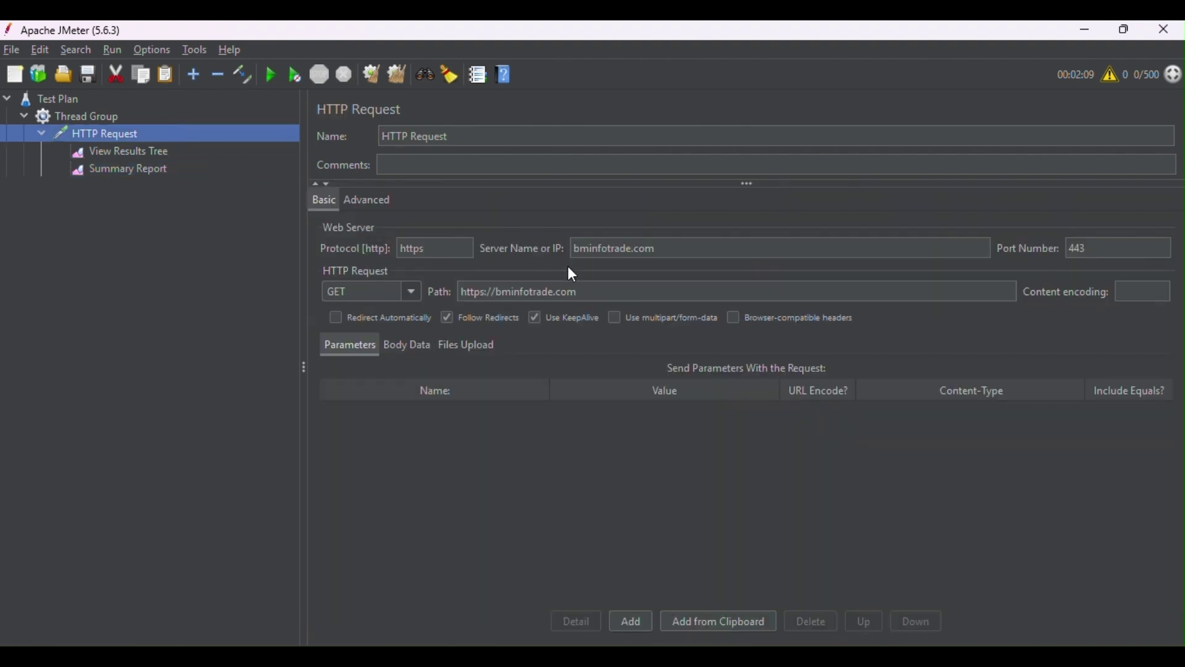
left_click(272, 79)
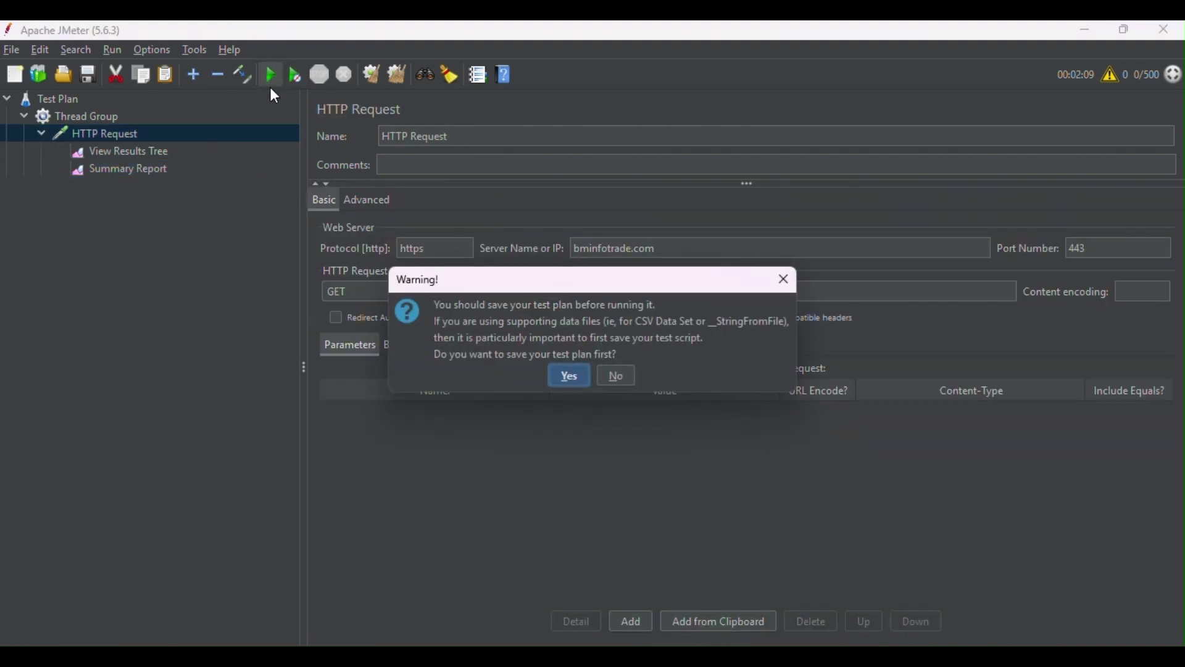
left_click(567, 377)
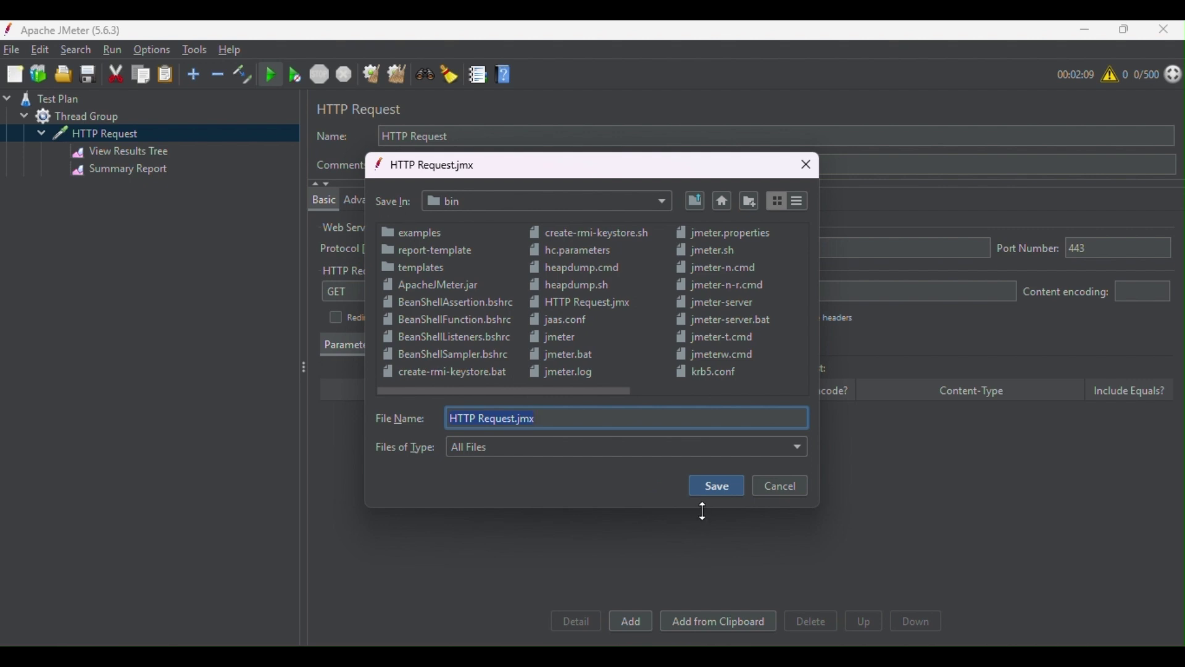
left_click(720, 489)
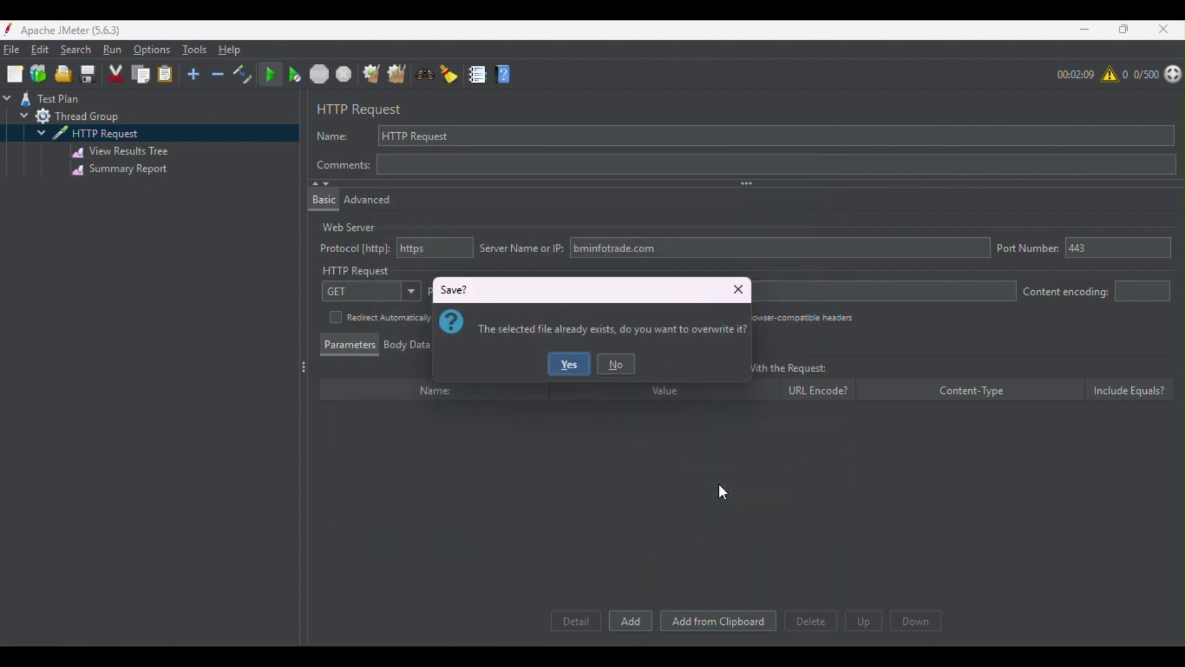
left_click(571, 366)
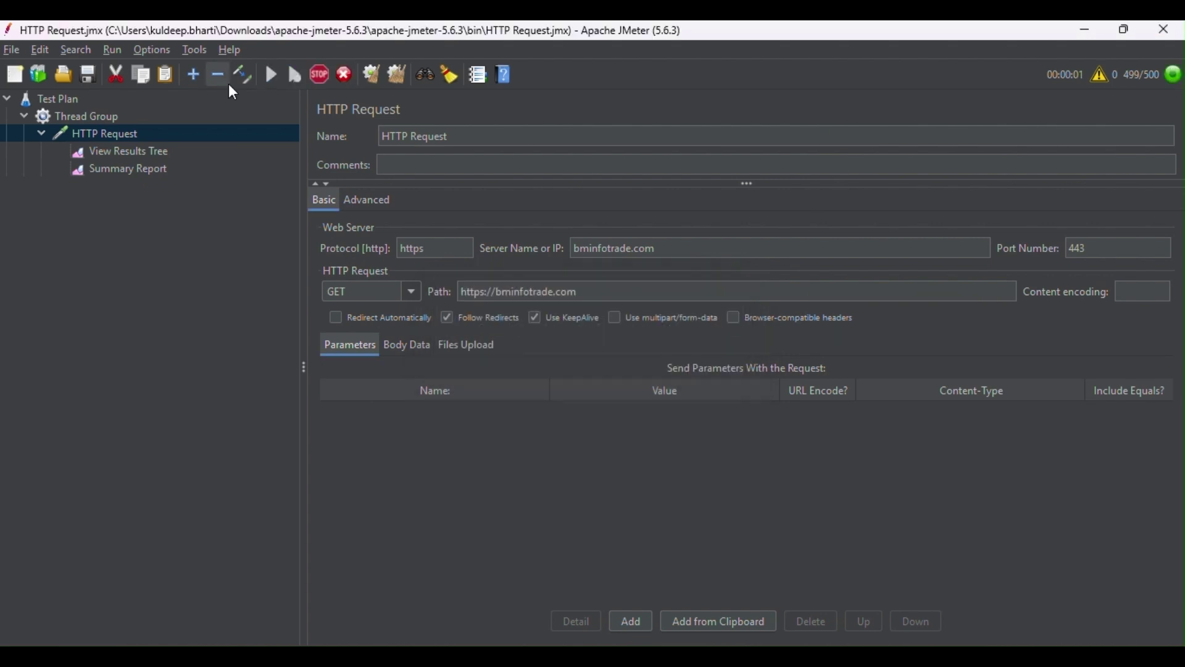
Examine one successful sample in View Results Tree, checking its sampler result, request body and response body
left_click(182, 152)
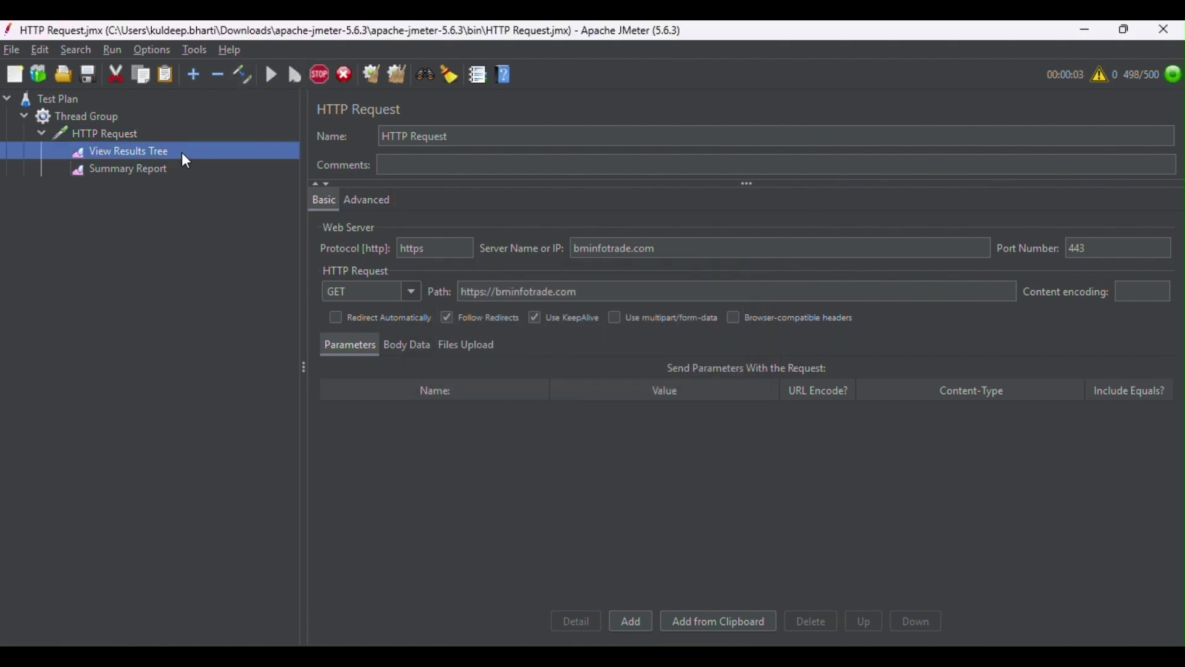
left_click(392, 342)
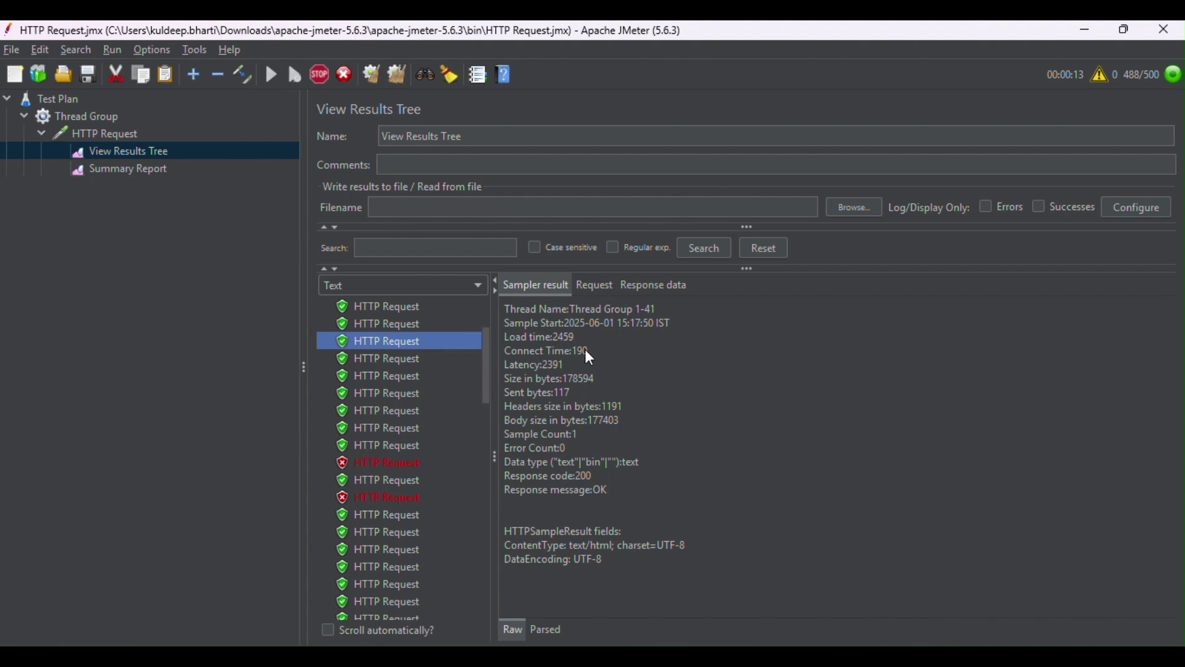
left_click(572, 379)
left_click(599, 283)
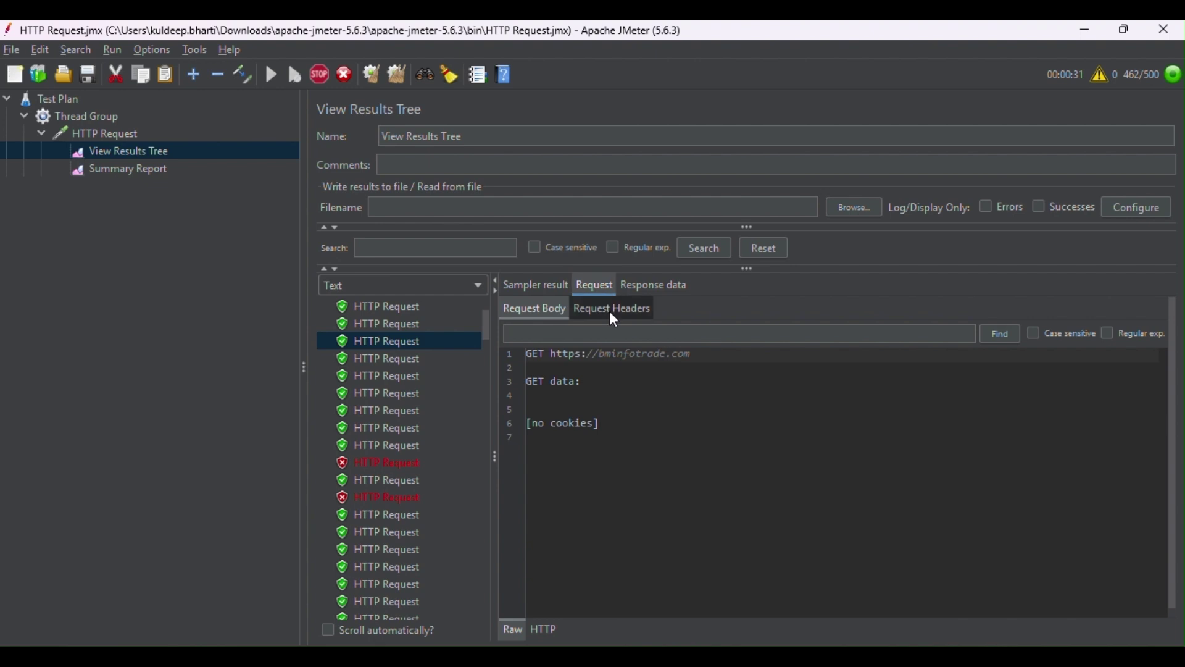
left_click(661, 284)
scroll(628, 439, "down", 10)
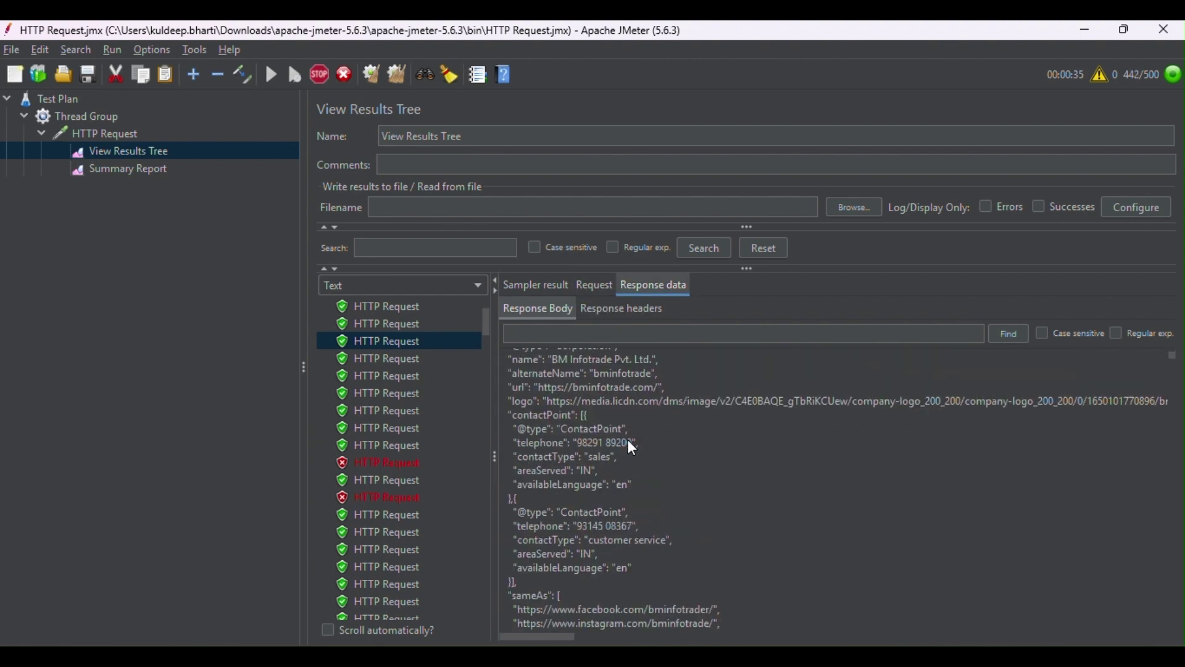
Examine the response headers of the selected successful HTTP Request sample in View Results Tree
scroll(617, 437, "up", 10)
left_click(619, 311)
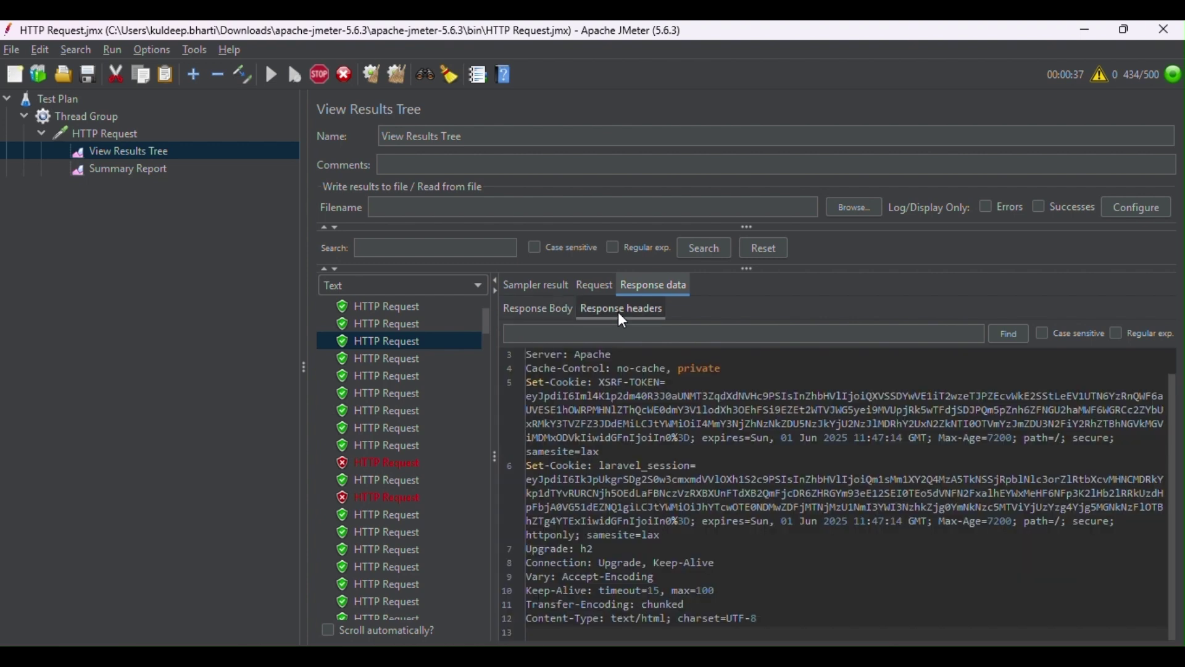
scroll(608, 441, "up", 2)
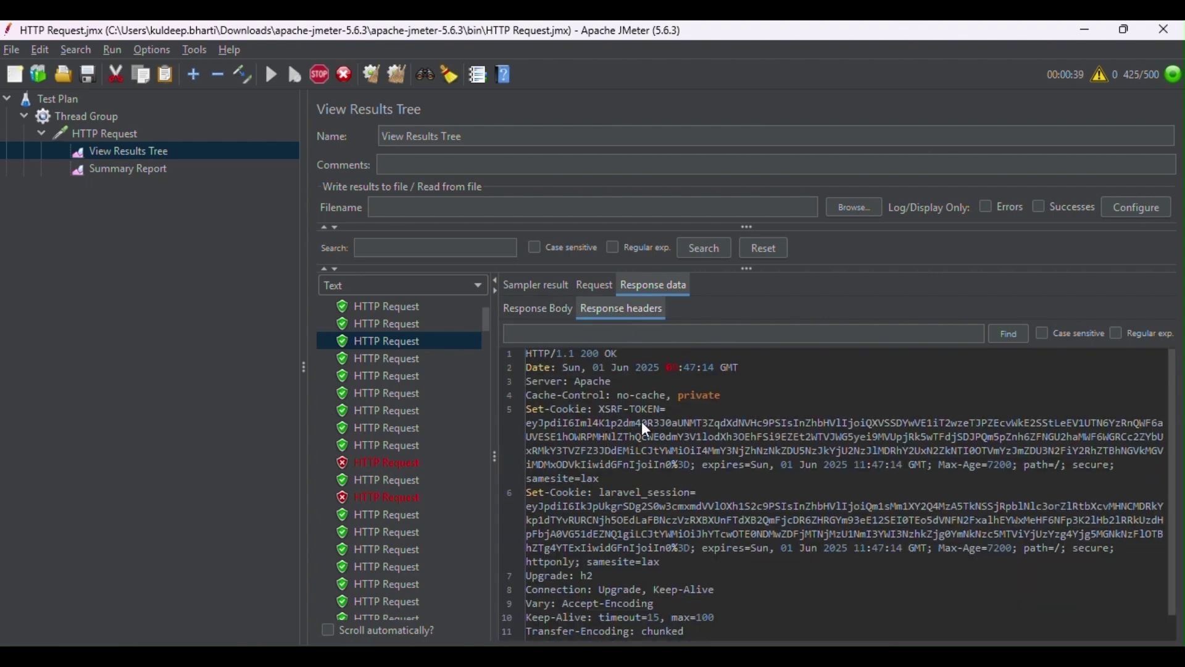
scroll(642, 423, "down", 1)
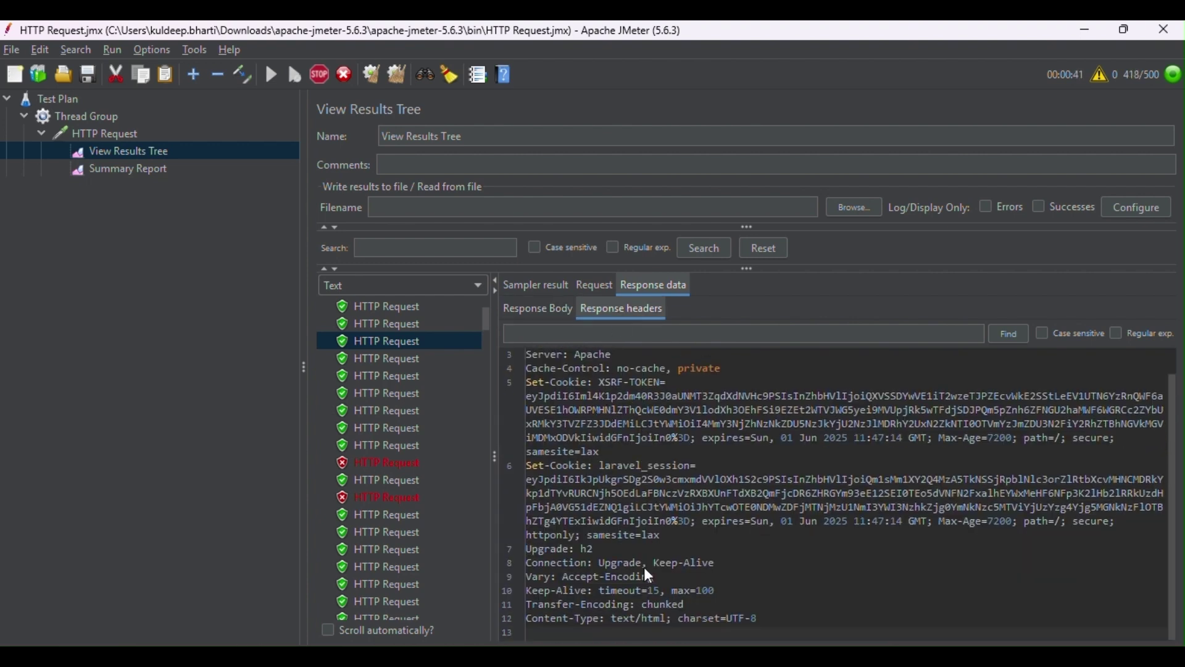
scroll(593, 459, "up", 1)
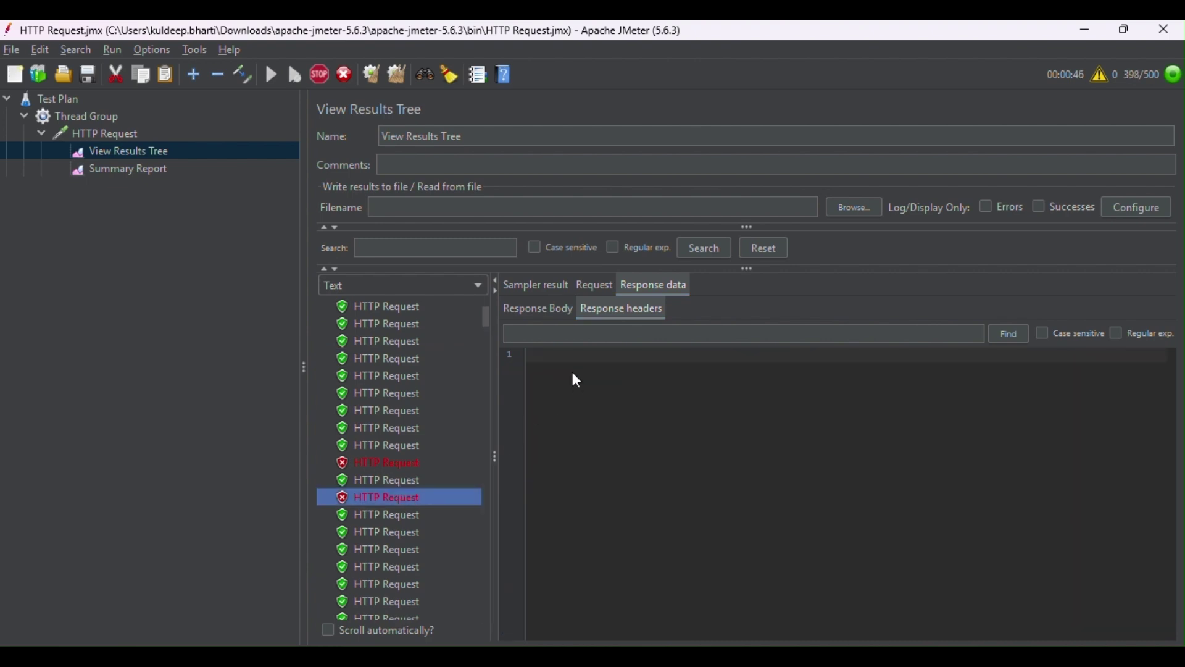
Examine a failed HTTP Request sample in View Results Tree, checking its response body, request body and sampler result
left_click(543, 309)
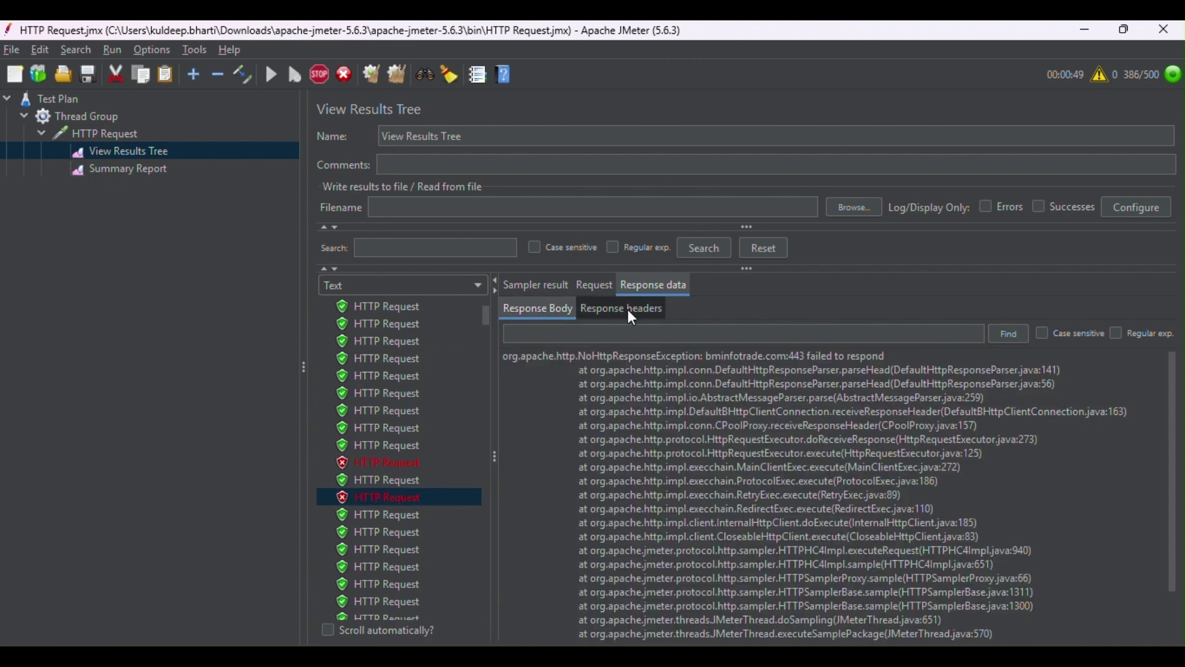
scroll(710, 447, "up", 1)
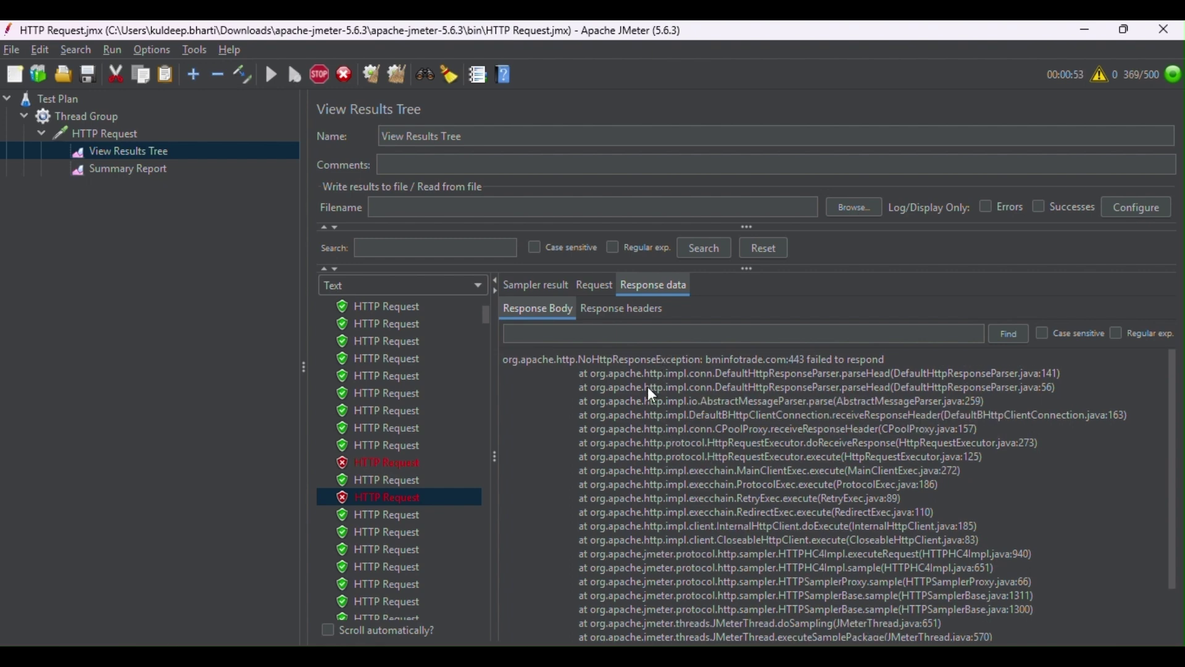
left_click(595, 284)
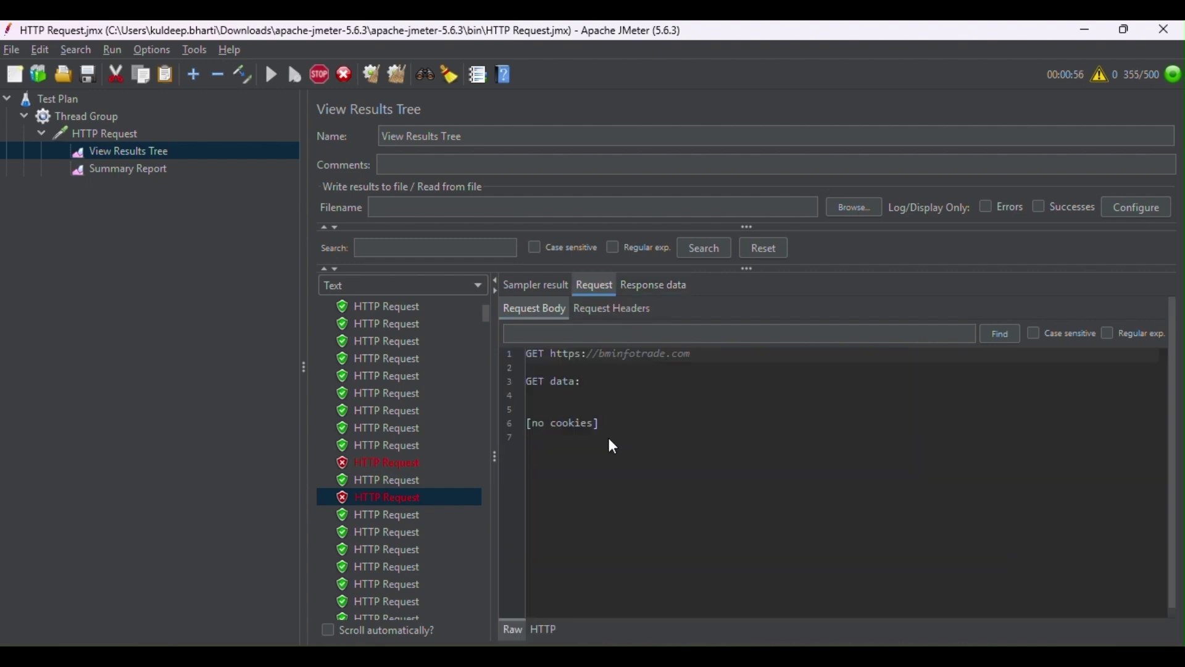
left_click(643, 283)
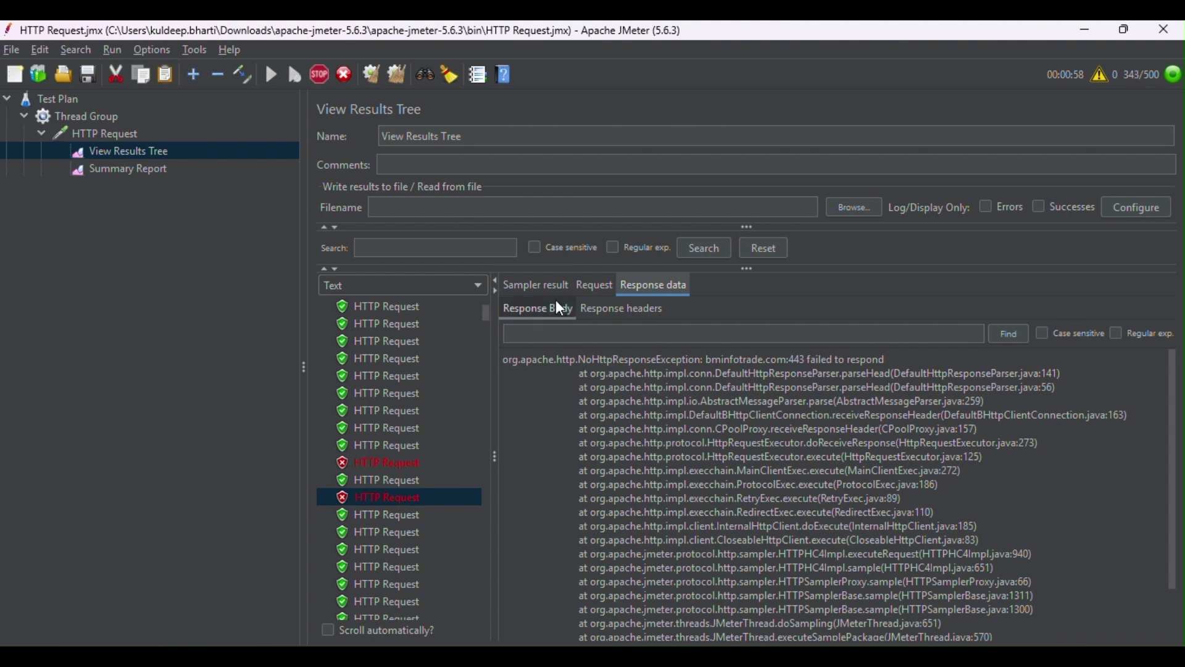
left_click(538, 286)
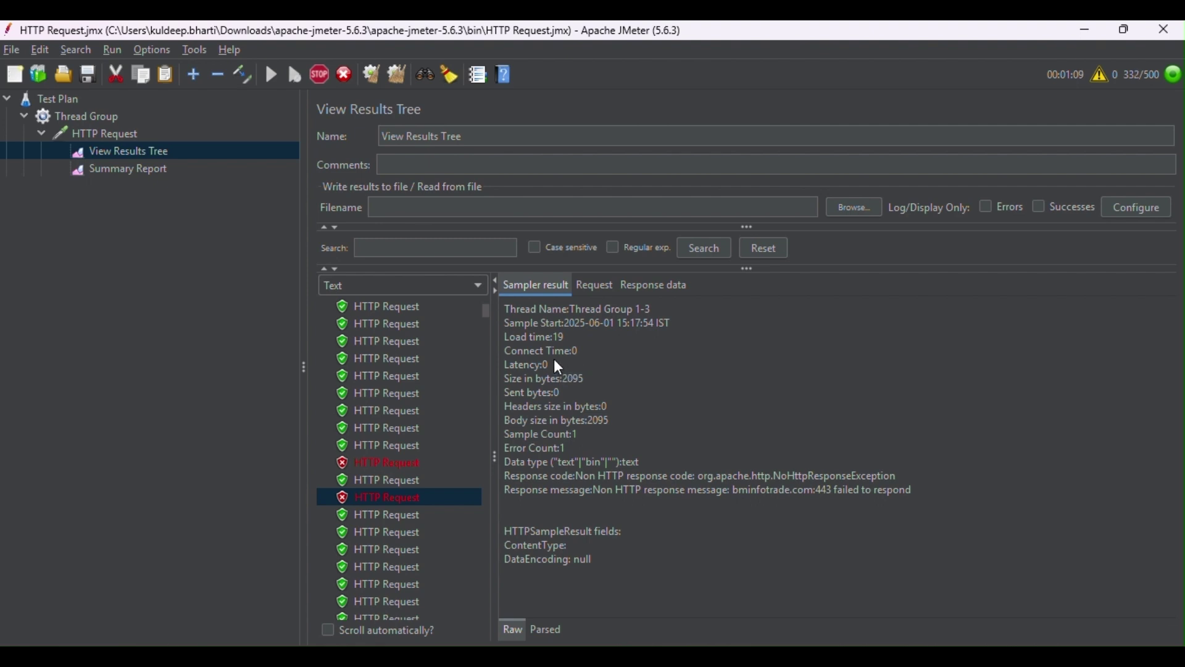
Check the Summary Report, then stop the running test and clear the report's results
left_click(206, 168)
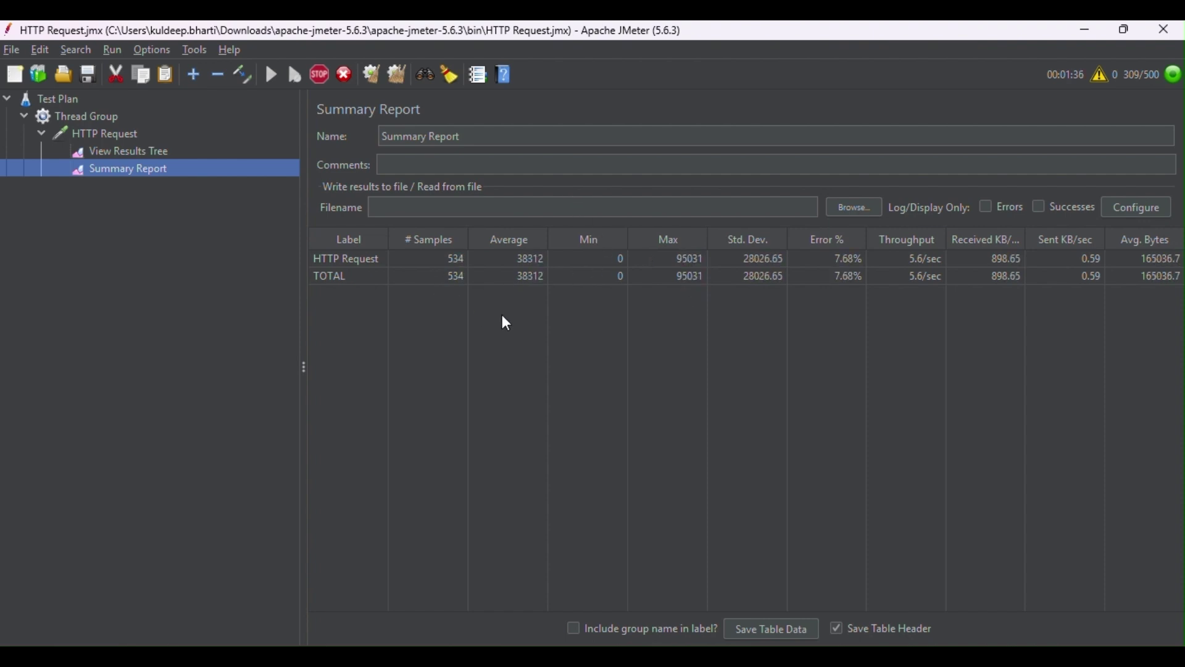
left_click(322, 75)
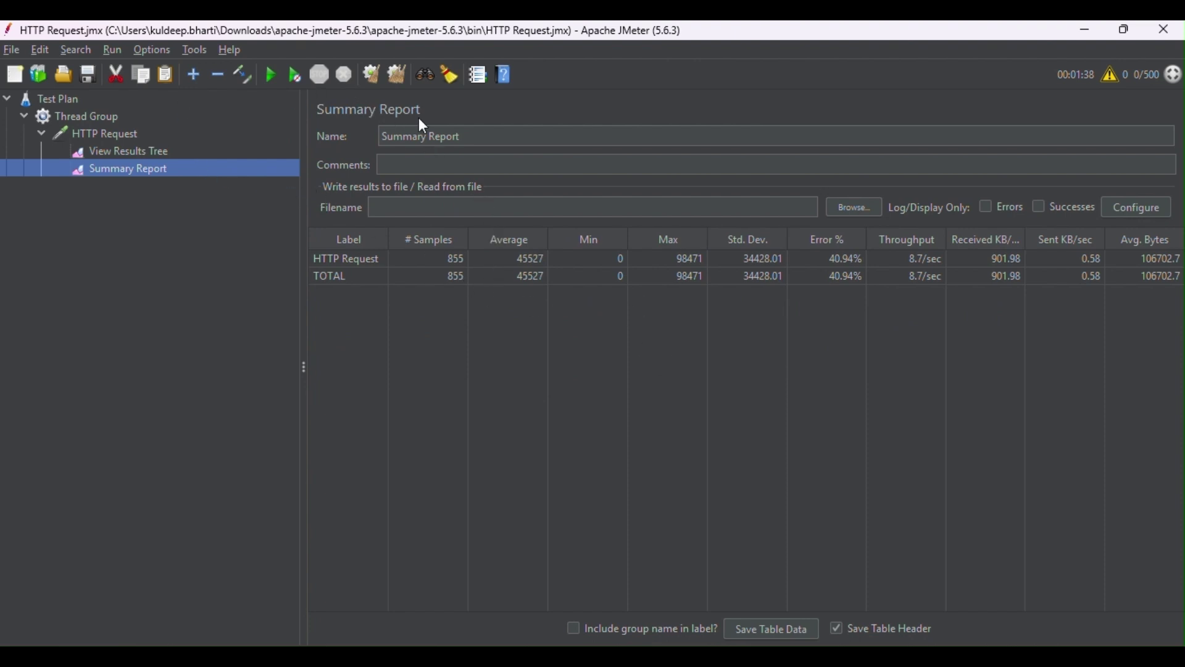
left_click(373, 74)
Set the Thread Group's number of threads to 800 users and start the test again
left_click(148, 141)
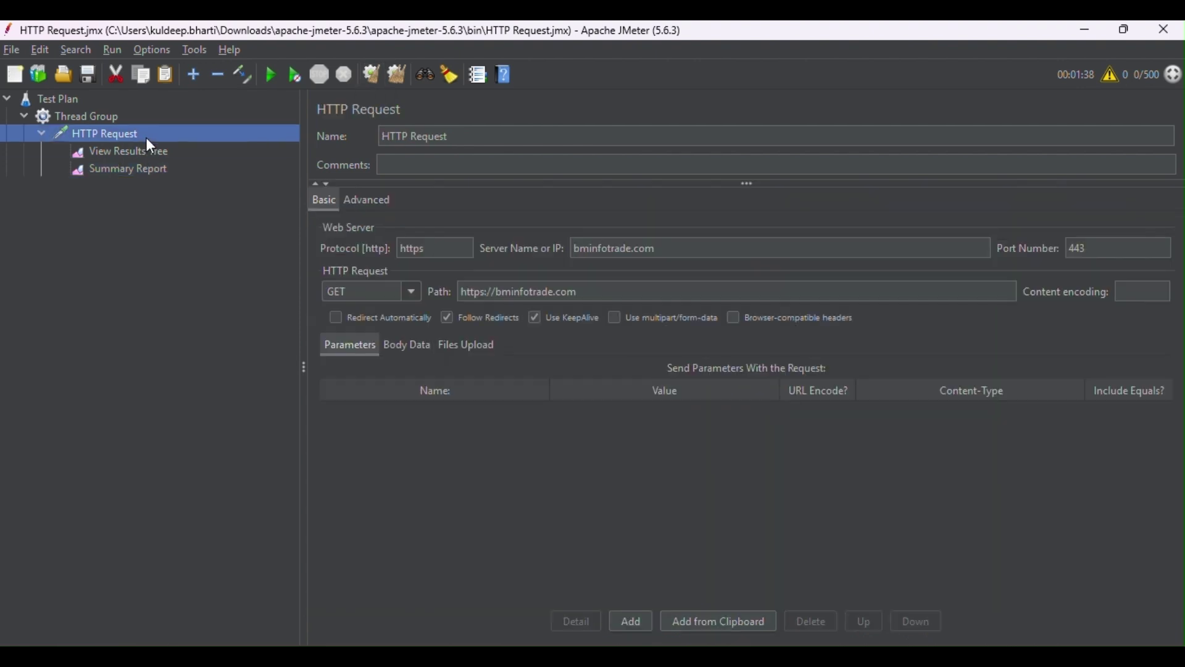
key("Up")
left_click(490, 267)
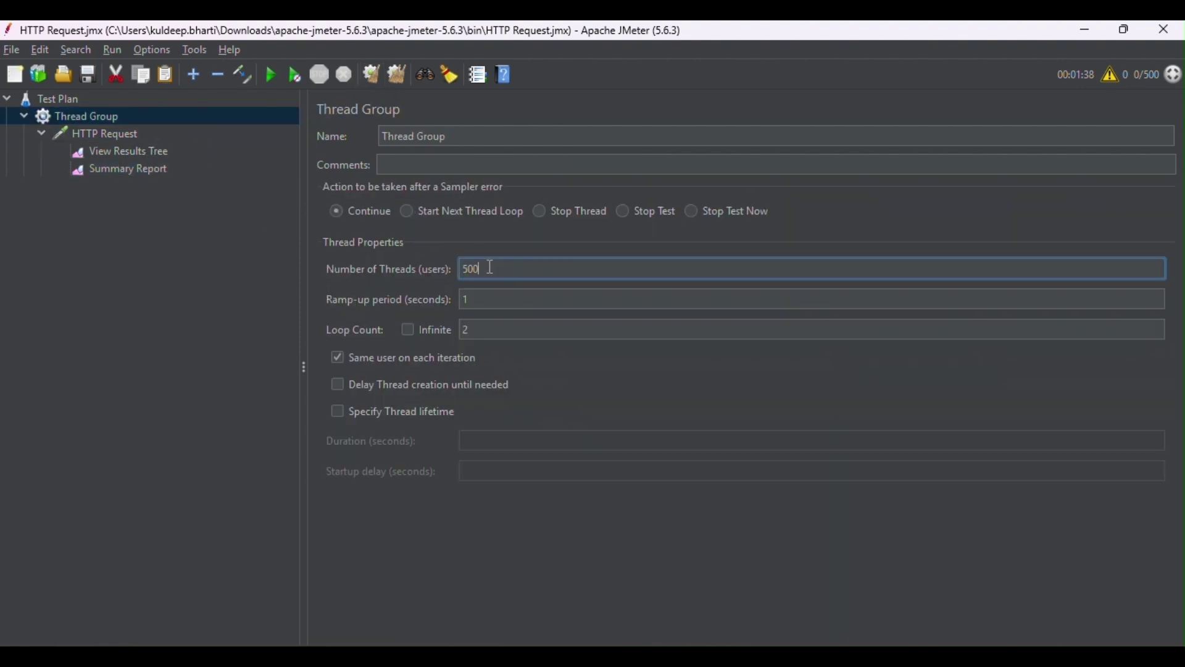
key("BackSpace")
key("BackSpace")
key("BackSpace")
type("800")
left_click(272, 74)
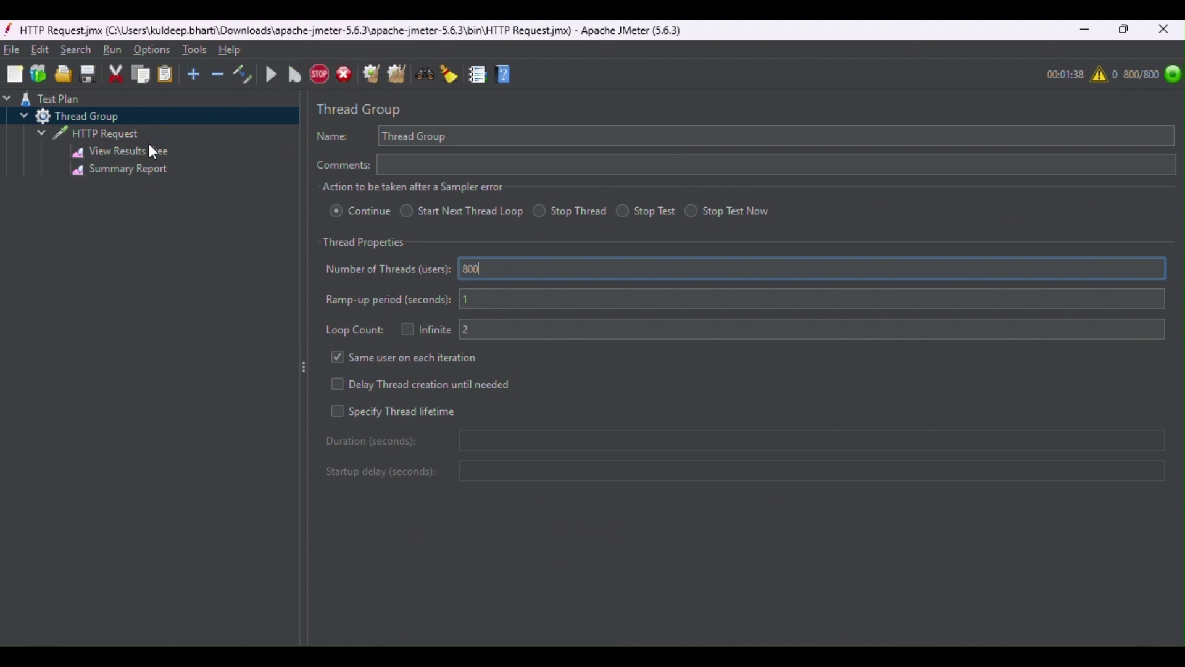